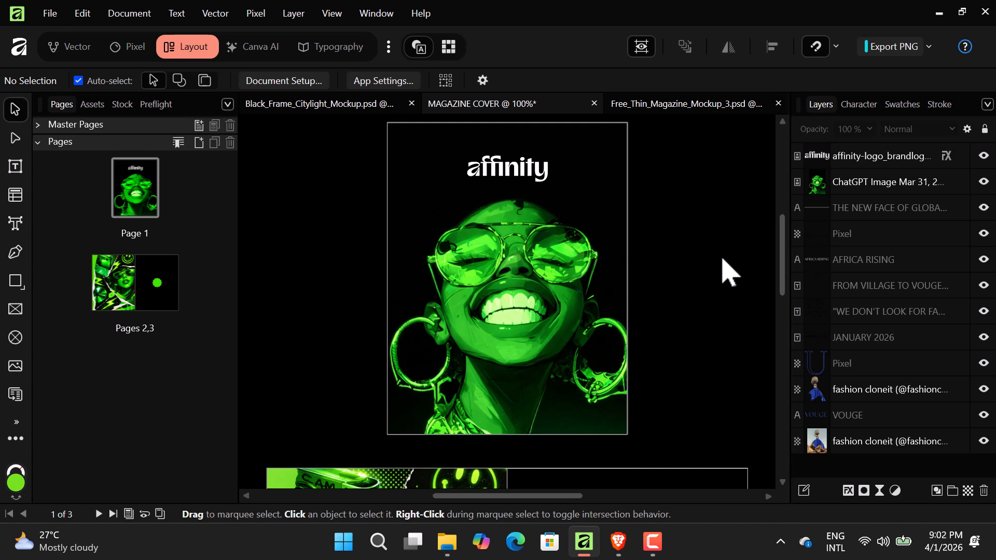
- Open the Export dialog with the JPEG (High quality) preset: 2516 × 3266 px, quality 85
scroll(700, 307, "down", 3)
scroll(683, 340, "down", 9)
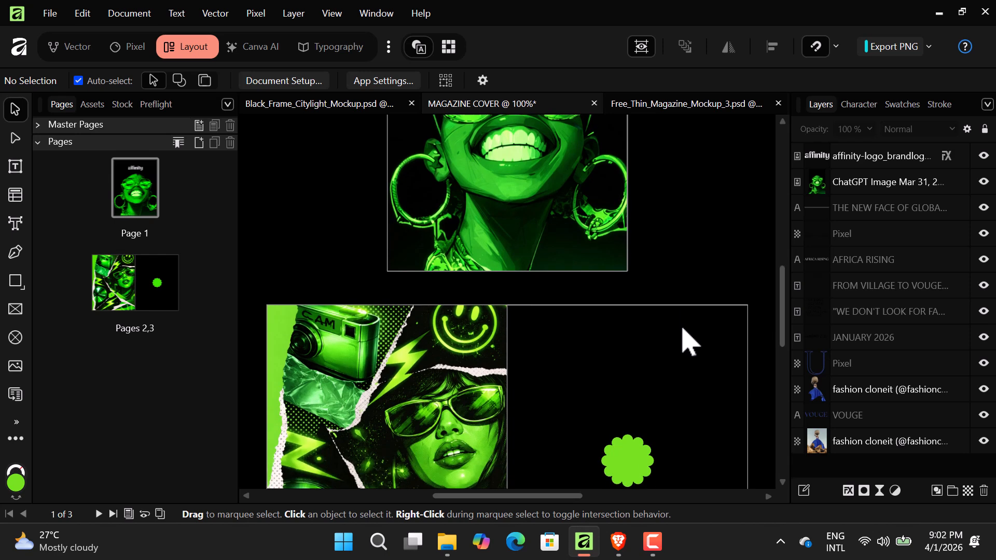
scroll(663, 353, "up", 8)
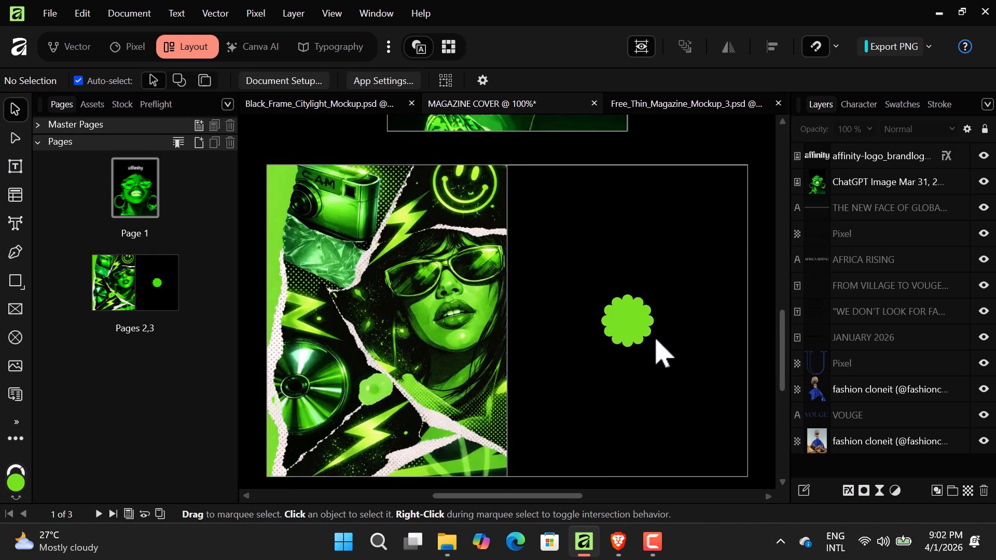
scroll(657, 341, "up", 5)
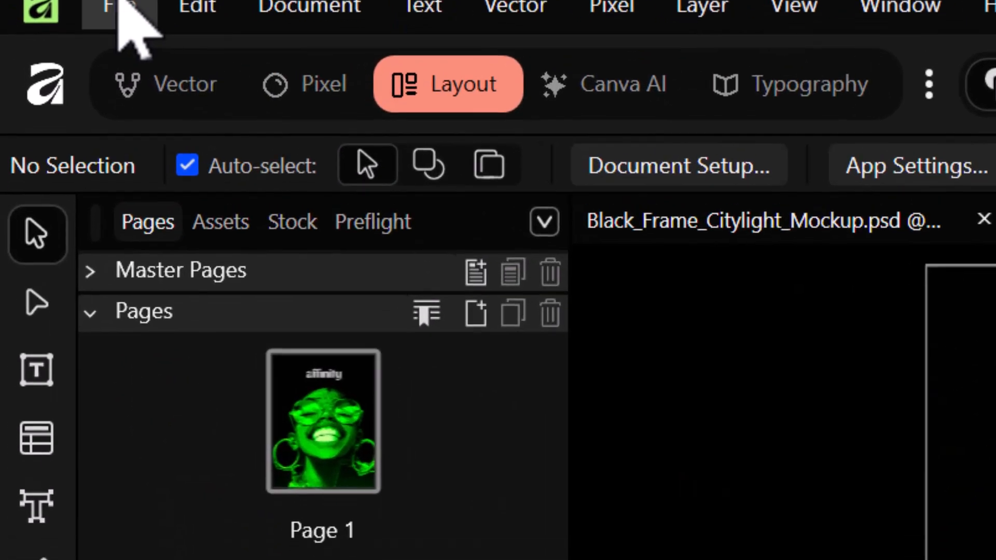
left_click(50, 13)
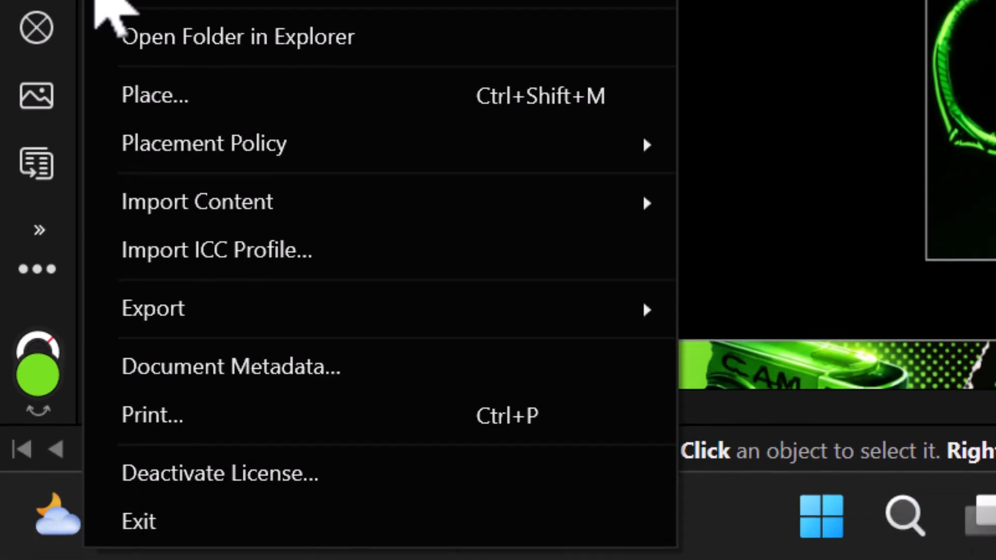
mouse_move(250, 513)
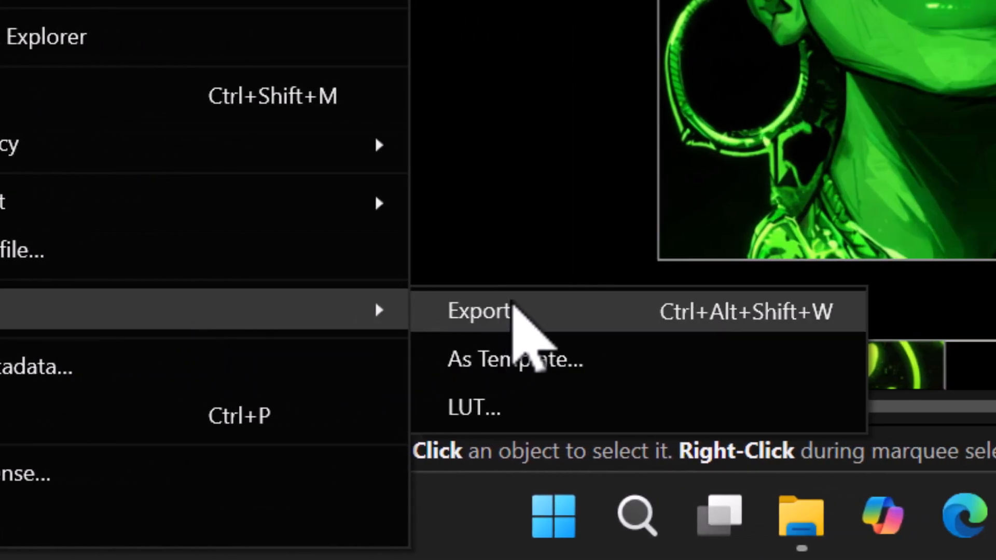
left_click(512, 311)
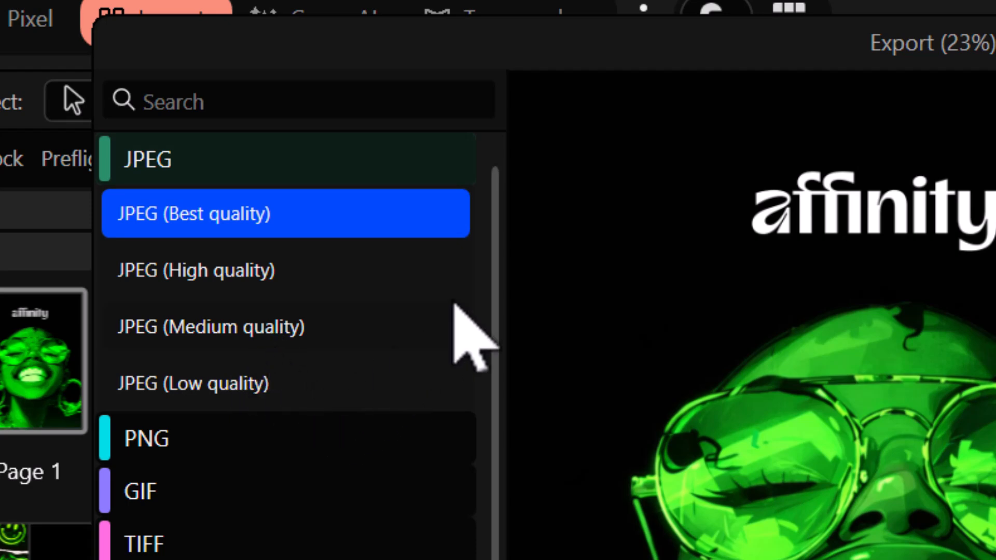
left_click(274, 267)
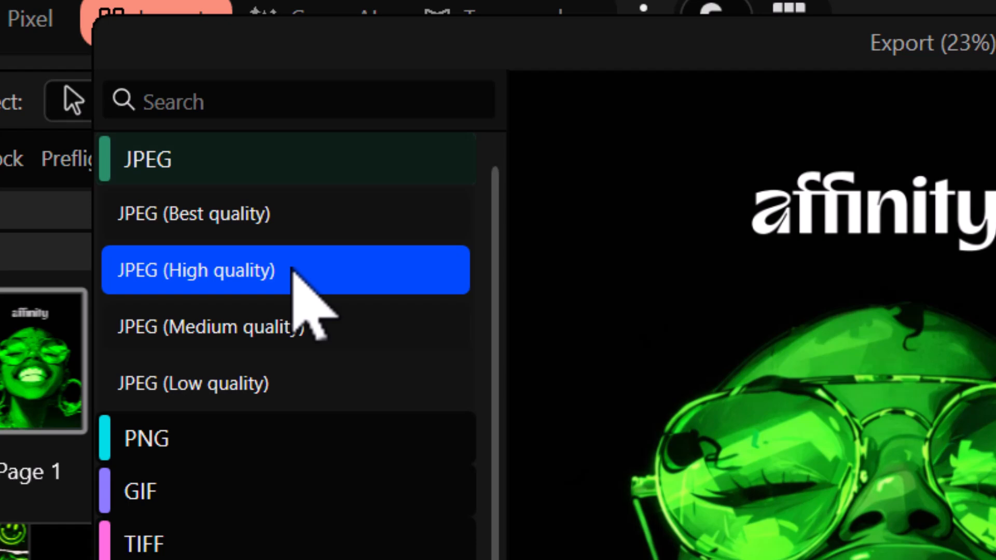
left_click(292, 270)
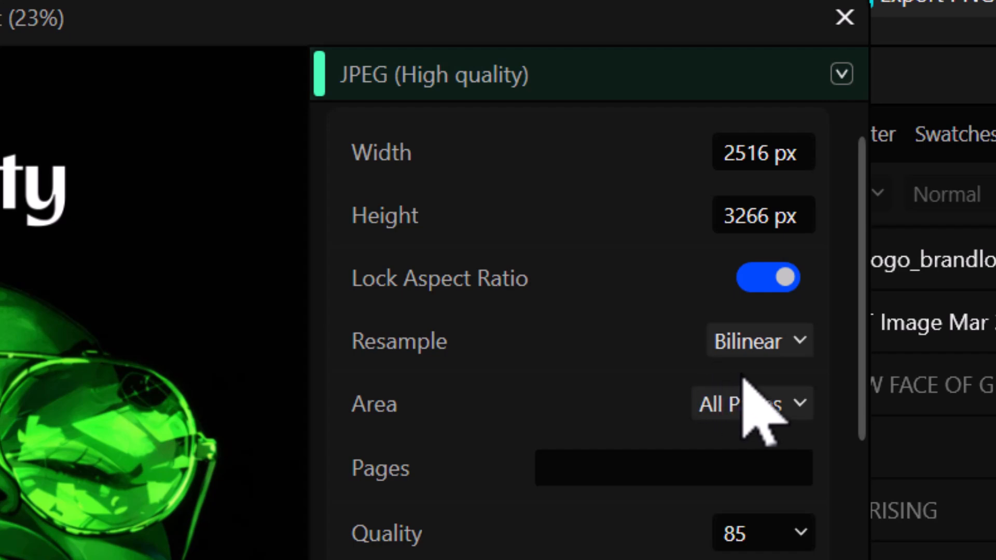
- Export all pages as JPEG at quality 100, bringing up the save prompt named MAGAZINE COVER
left_click(799, 405)
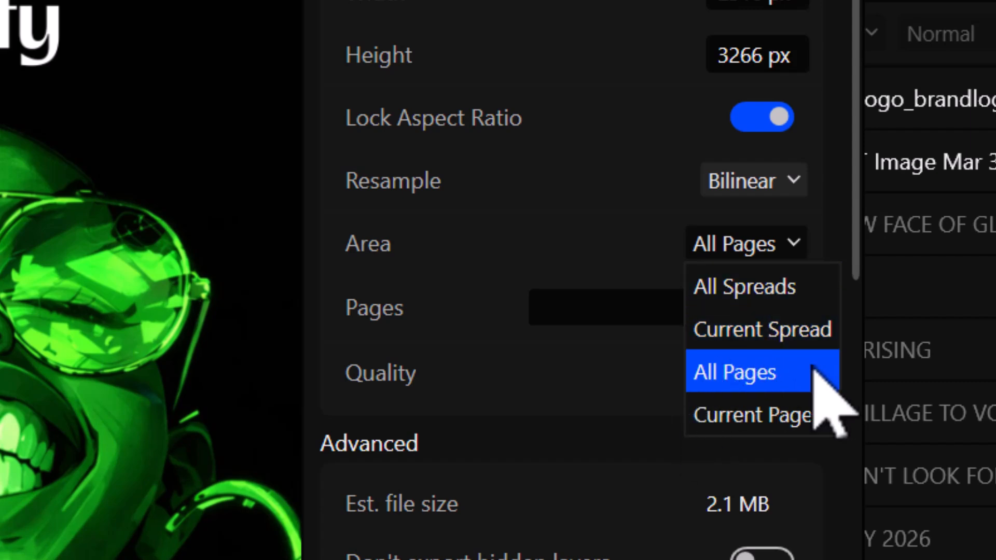
left_click(769, 385)
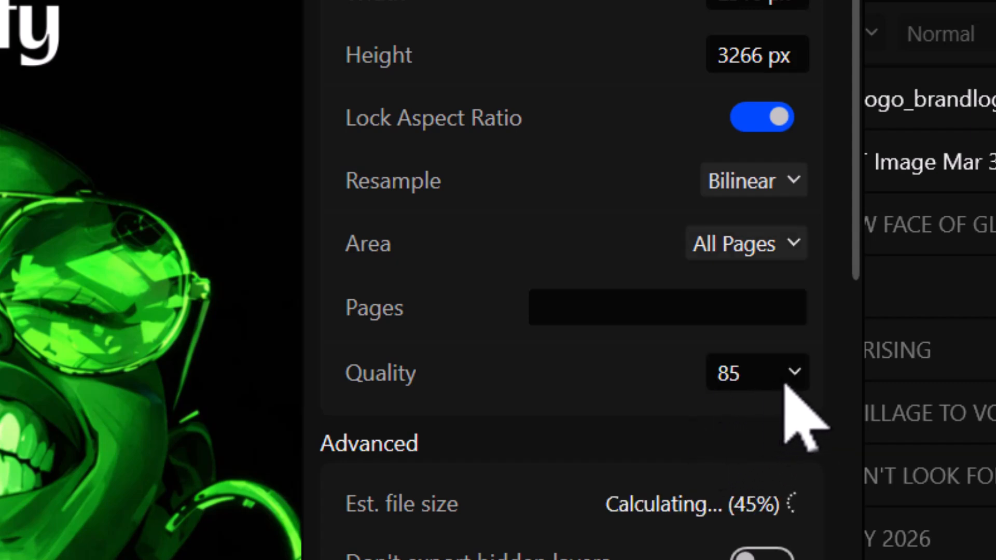
left_click(802, 376)
left_click_drag(796, 410, 873, 430)
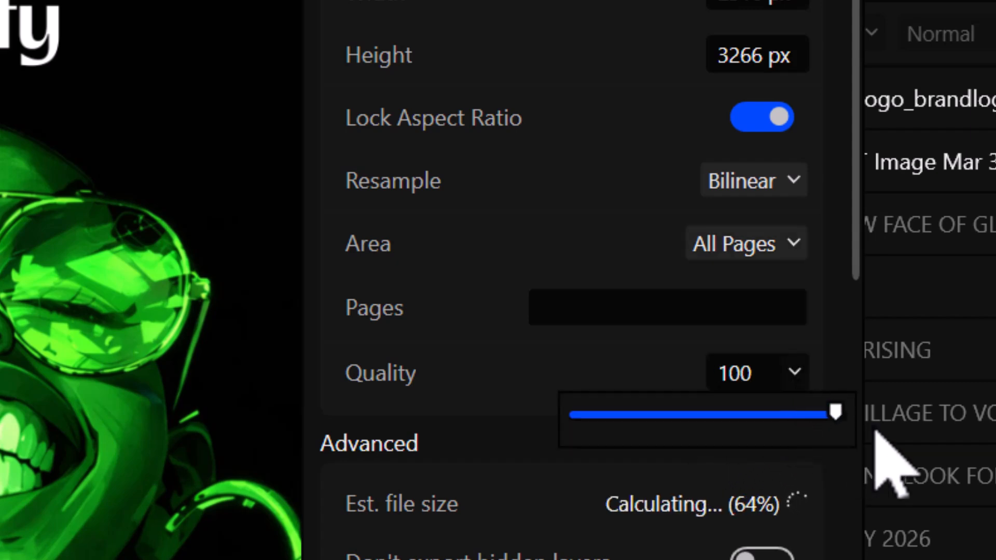
left_click(614, 364)
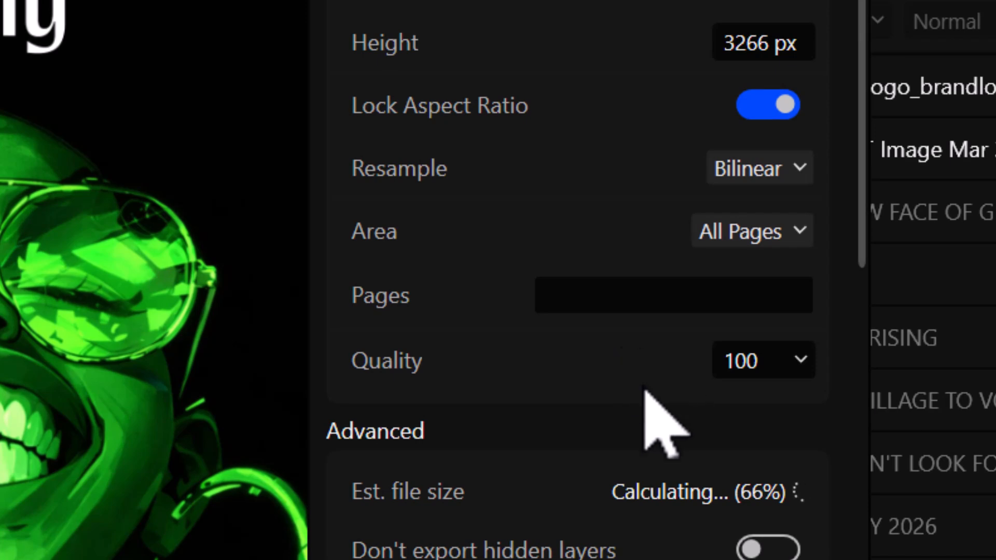
scroll(685, 424, "down", 10)
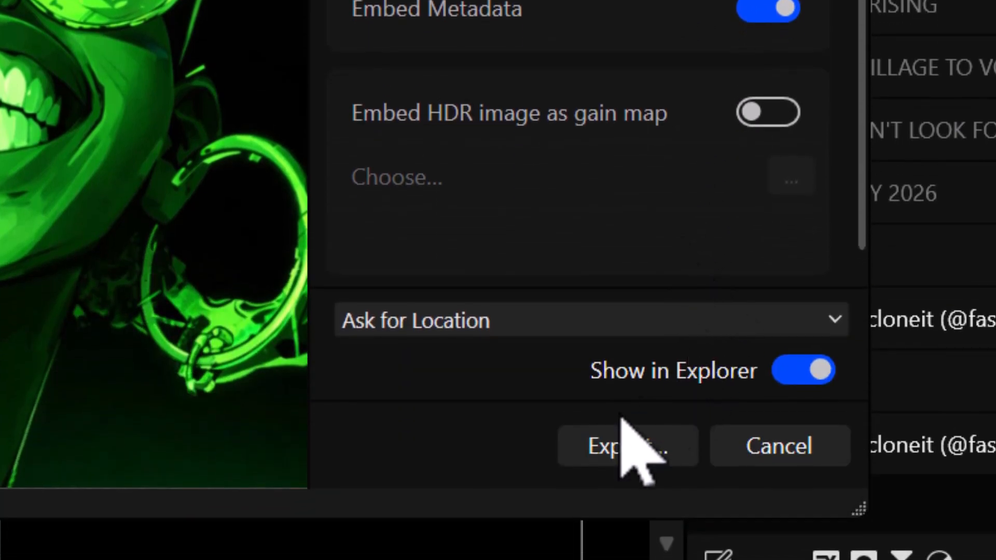
left_click(617, 449)
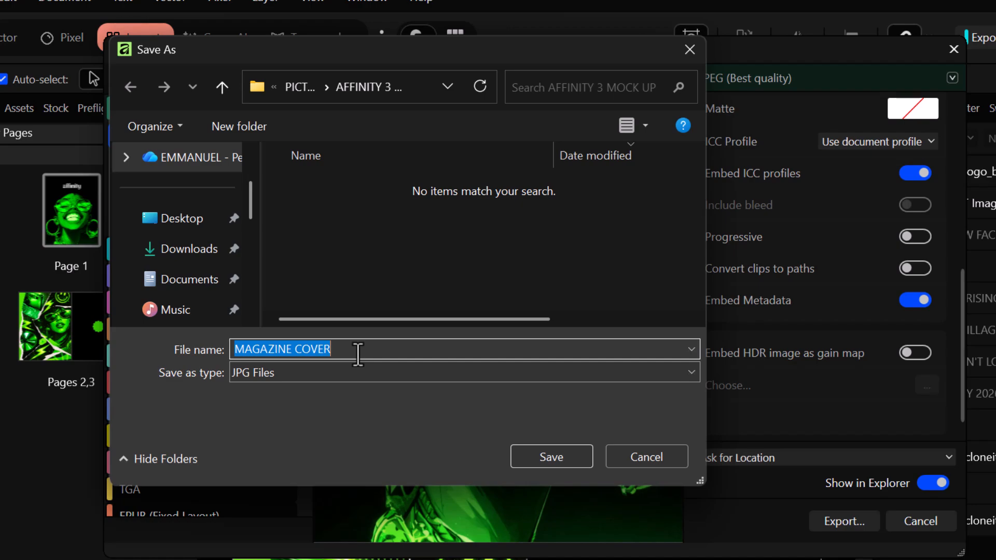
- Save the covers as MAGAZINE COVER_1 to _3 in AFFINITY 3 MOCK UP, then minimize Explorer
left_click(556, 462)
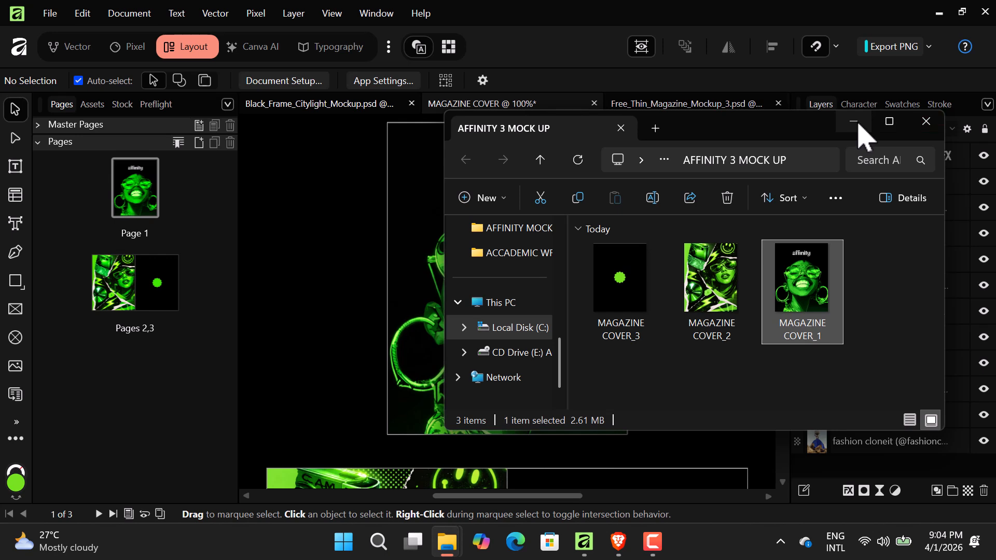
left_click(856, 124)
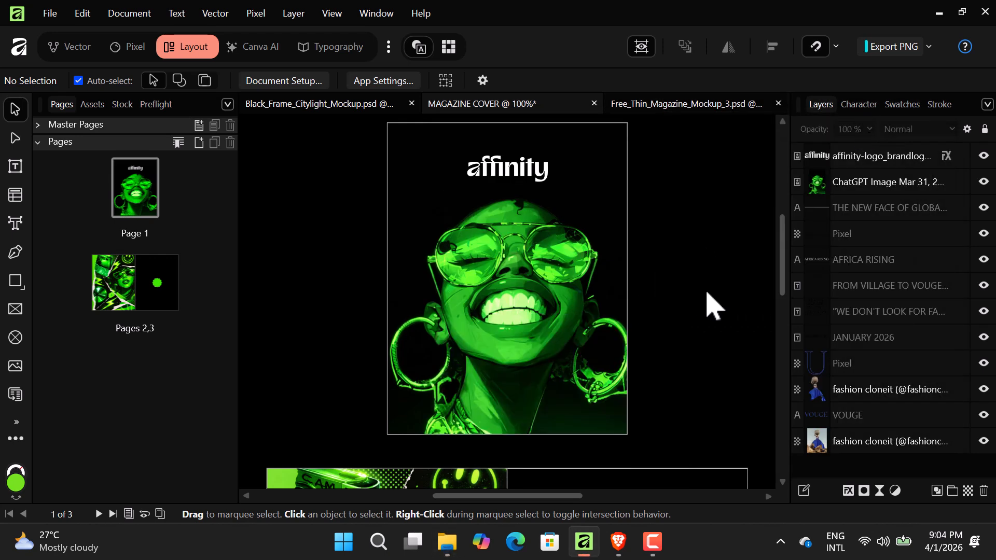
- Bring Brave forward and browse the unblast, Mockup World and GraphicBurger mockup tabs
mouse_move(628, 539)
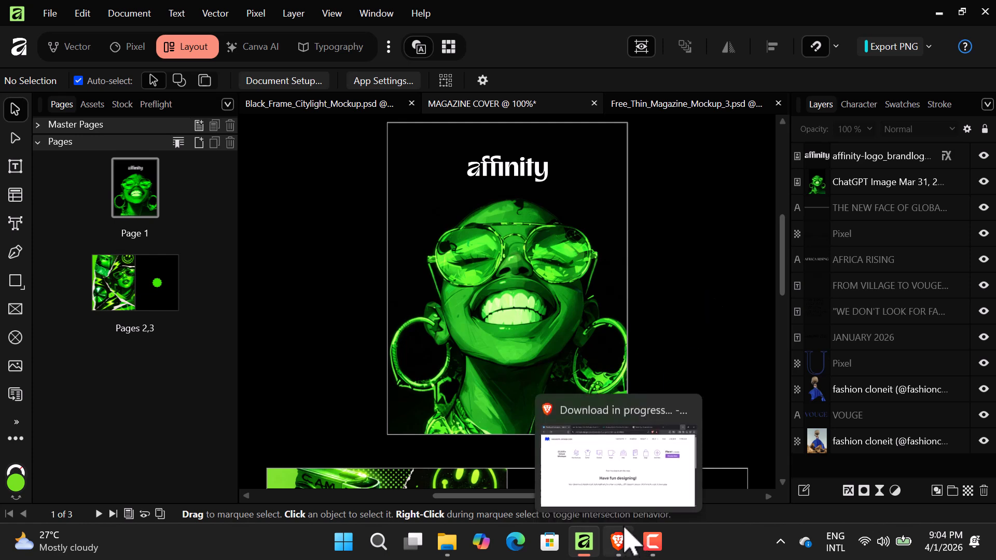
left_click(656, 485)
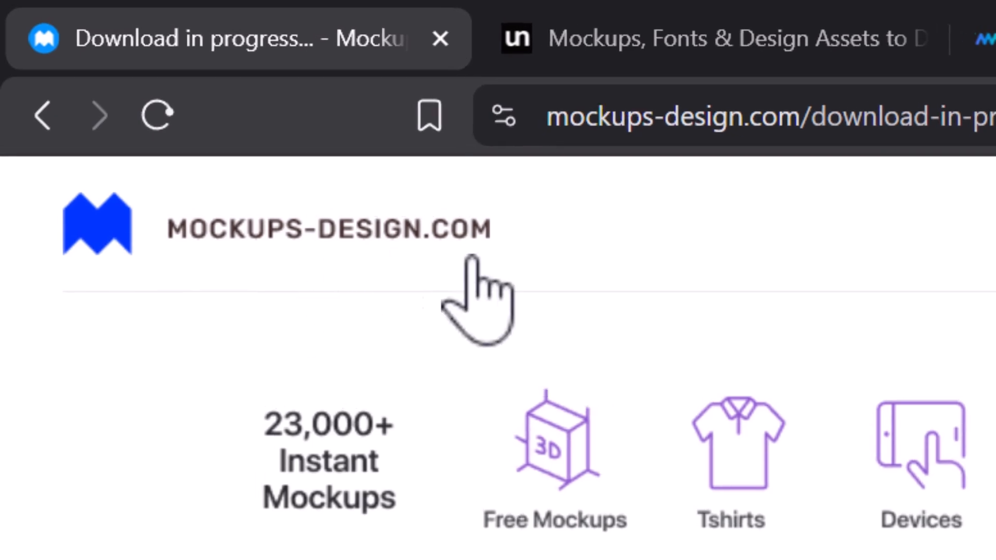
scroll(498, 358, "down", 6)
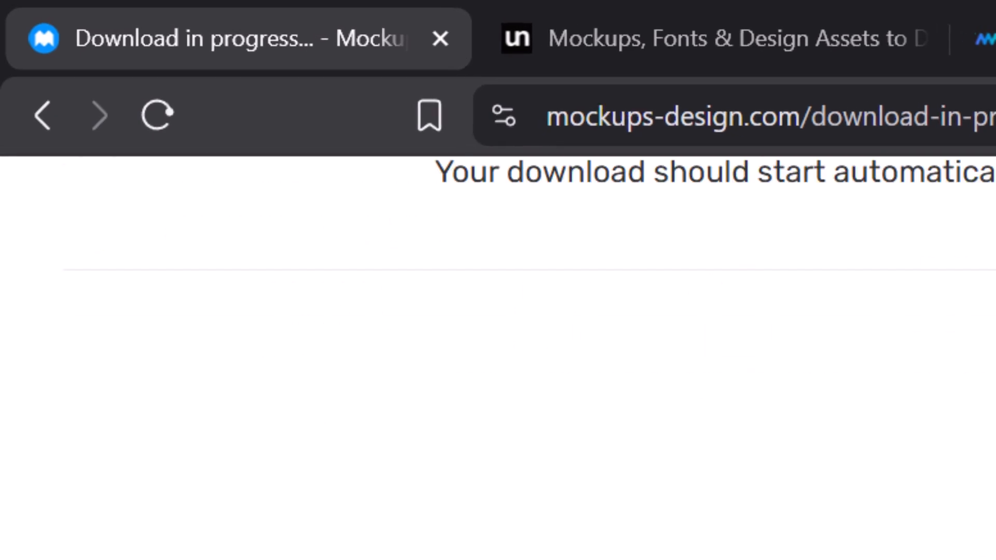
scroll(498, 358, "up", 6)
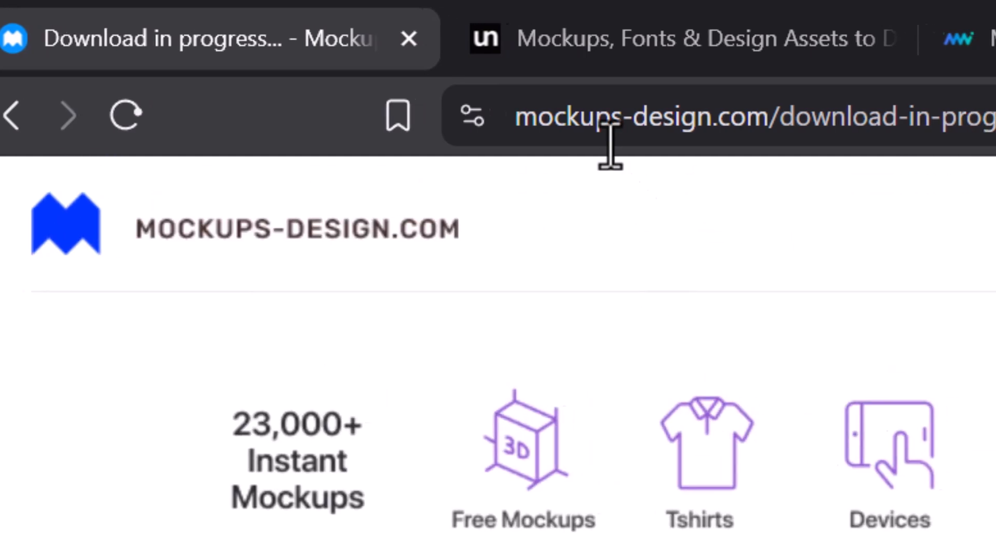
left_click(700, 52)
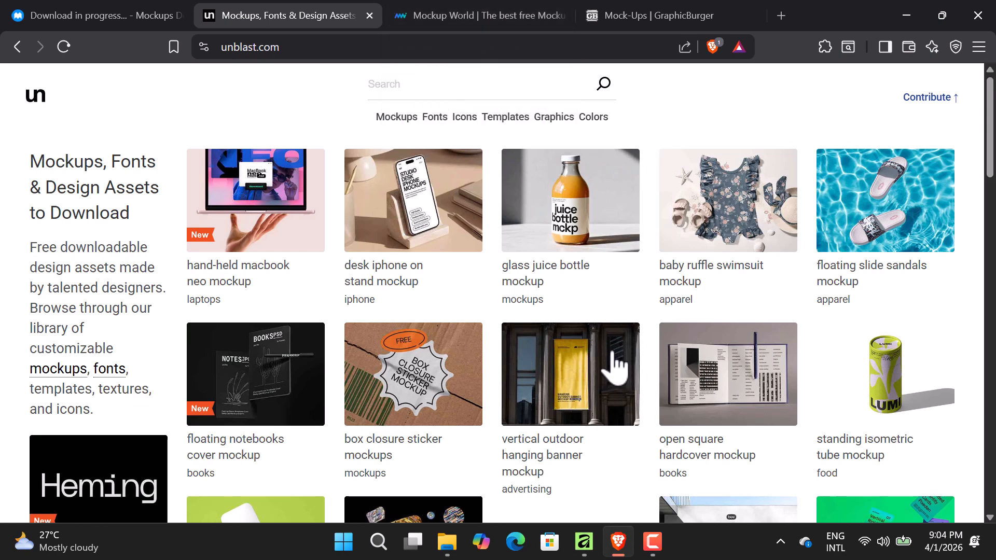
left_click(495, 18)
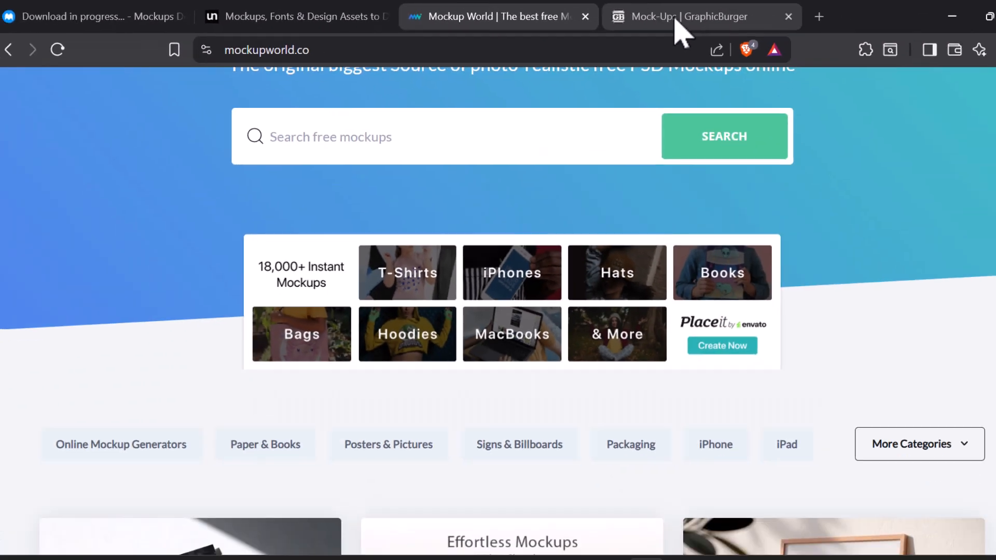
left_click(674, 20)
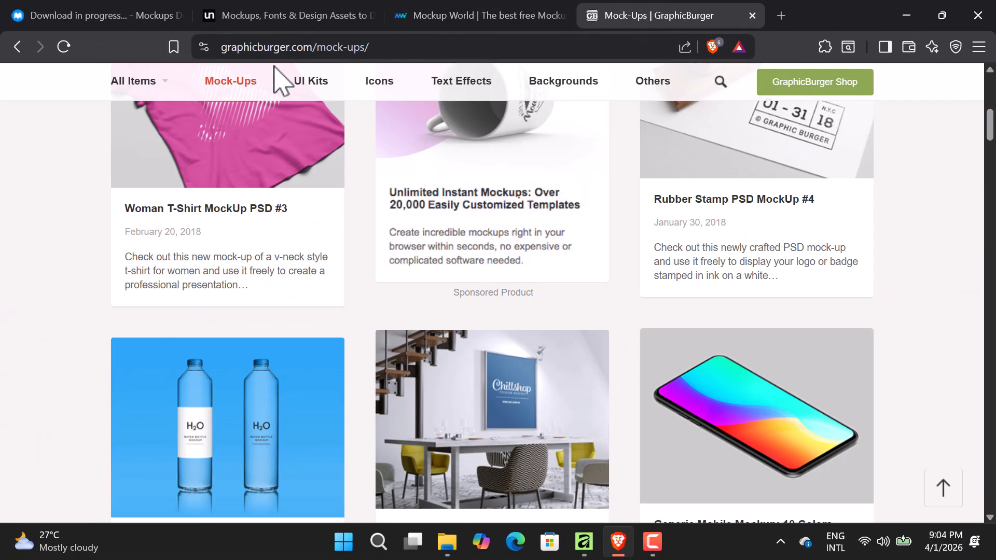
scroll(213, 129, "up", 8)
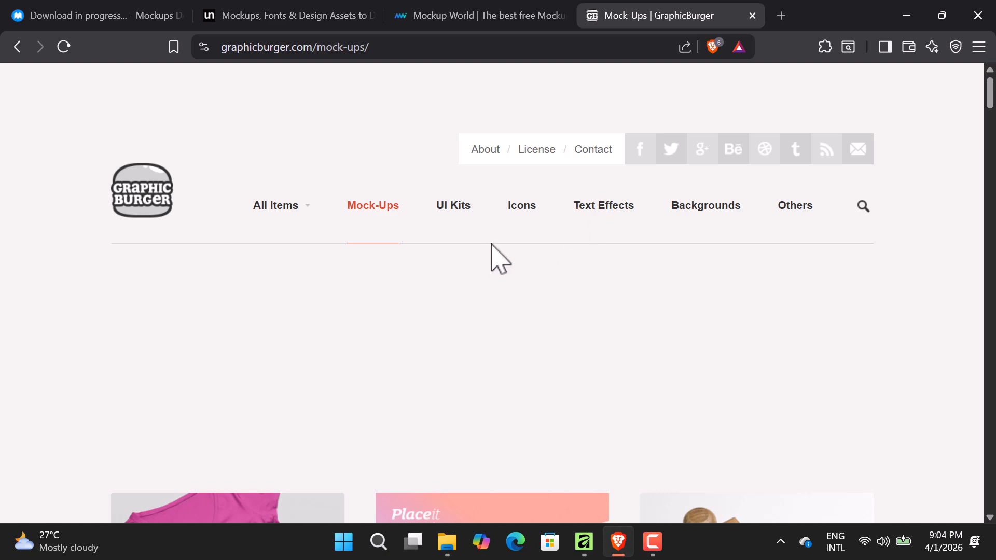
scroll(514, 311, "down", 3)
scroll(523, 340, "down", 14)
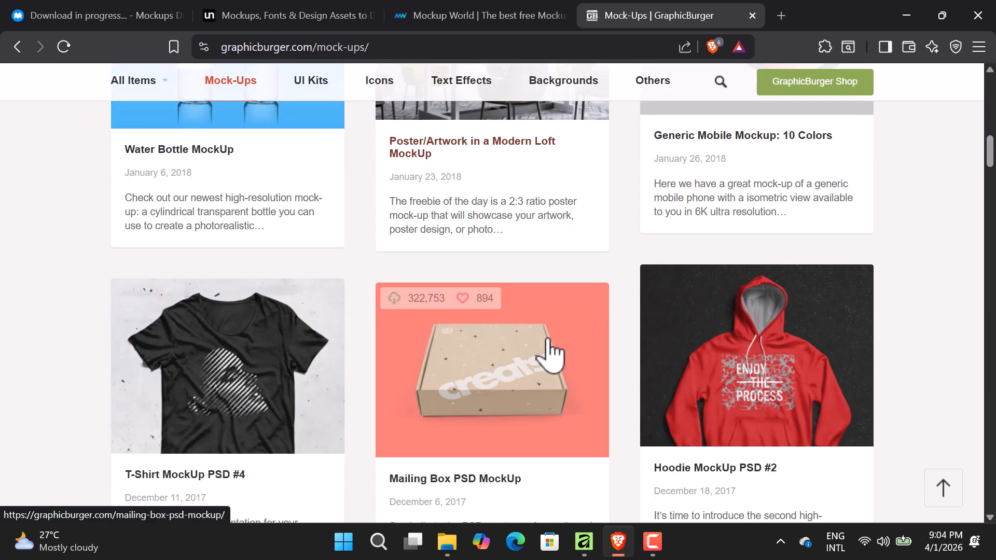
scroll(545, 356, "up", 4)
scroll(518, 332, "up", 10)
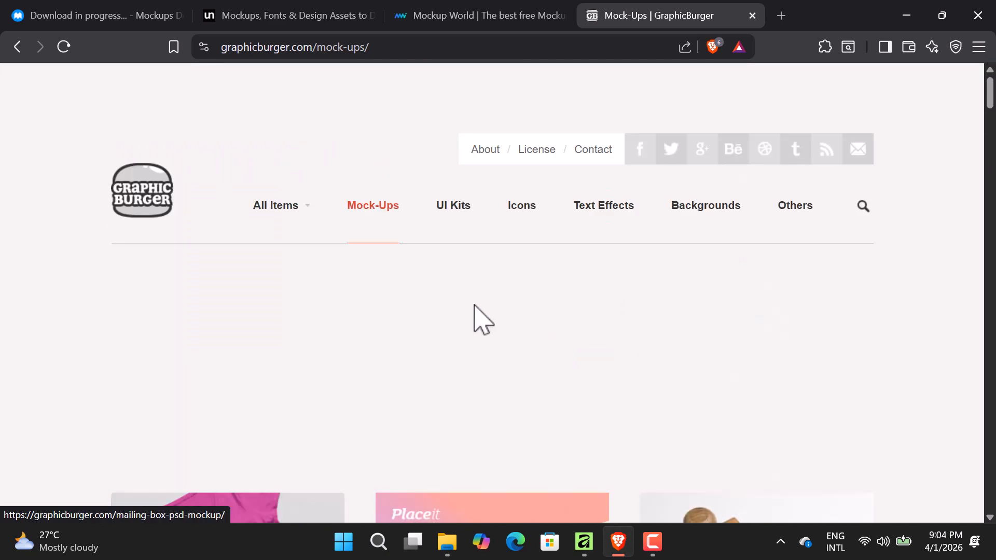
- Return to the Mockups Design tab with its download page
left_click(99, 16)
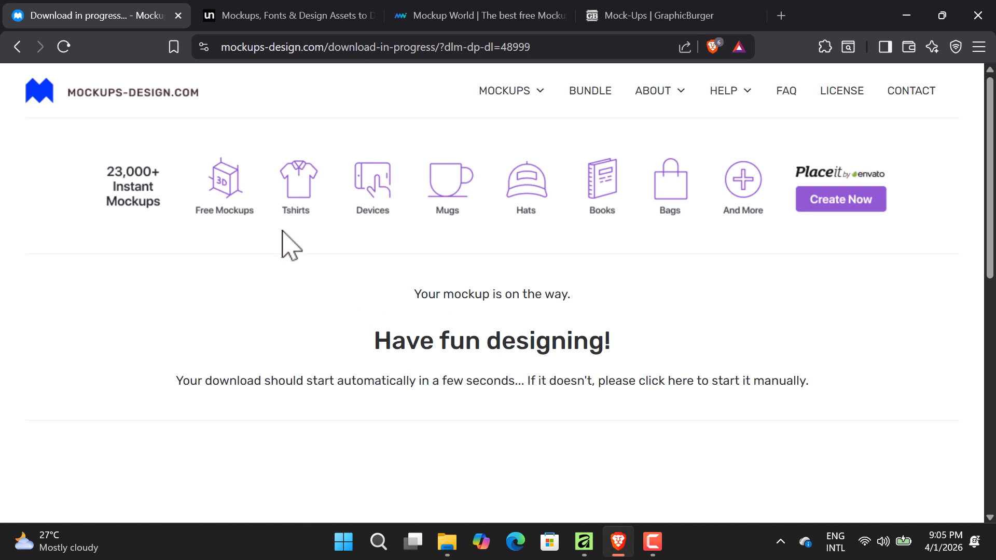
scroll(498, 340, "down", 8)
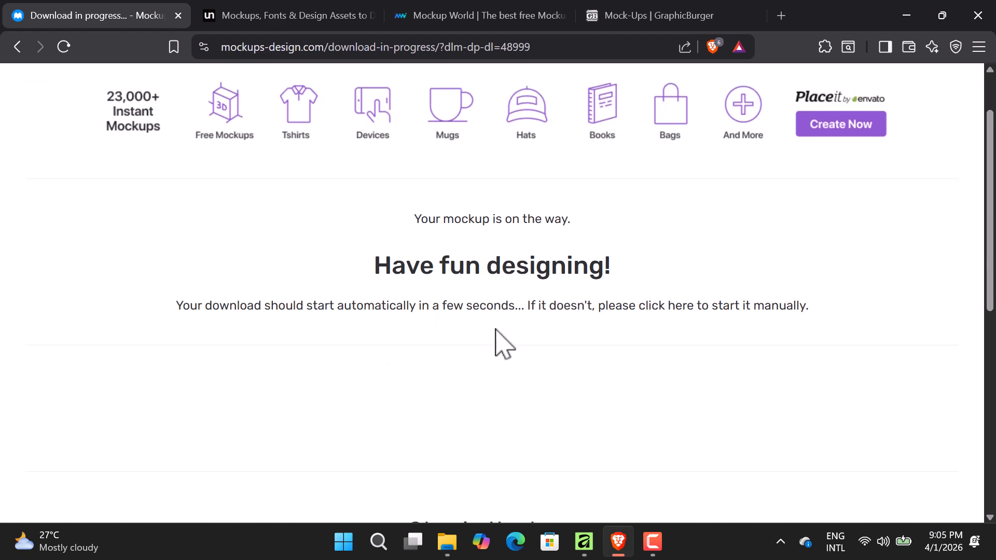
scroll(502, 248, "up", 8)
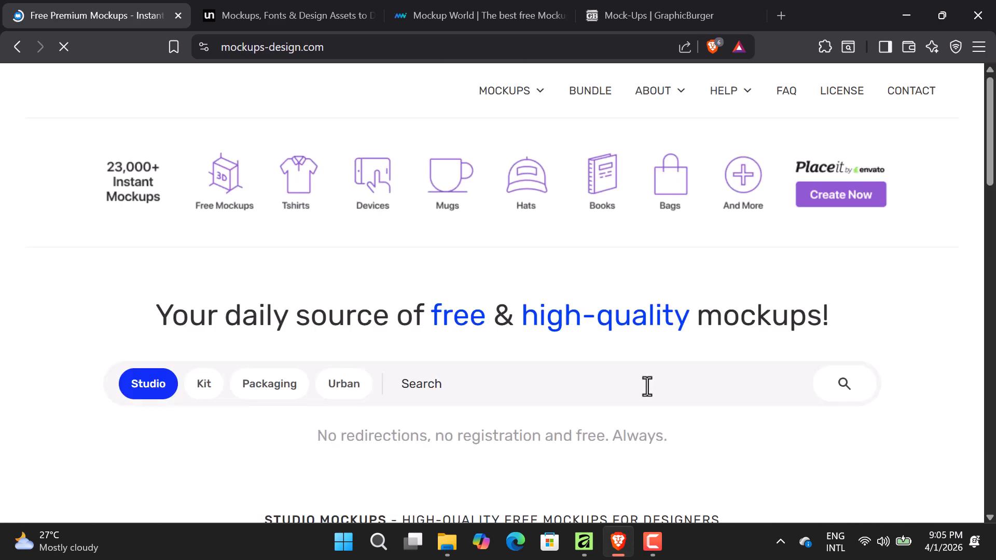
- Search mockups-design.com for MAGAZINE and scroll through the magazine and book mockup results
scroll(493, 311, "down", 9)
scroll(744, 363, "down", 3)
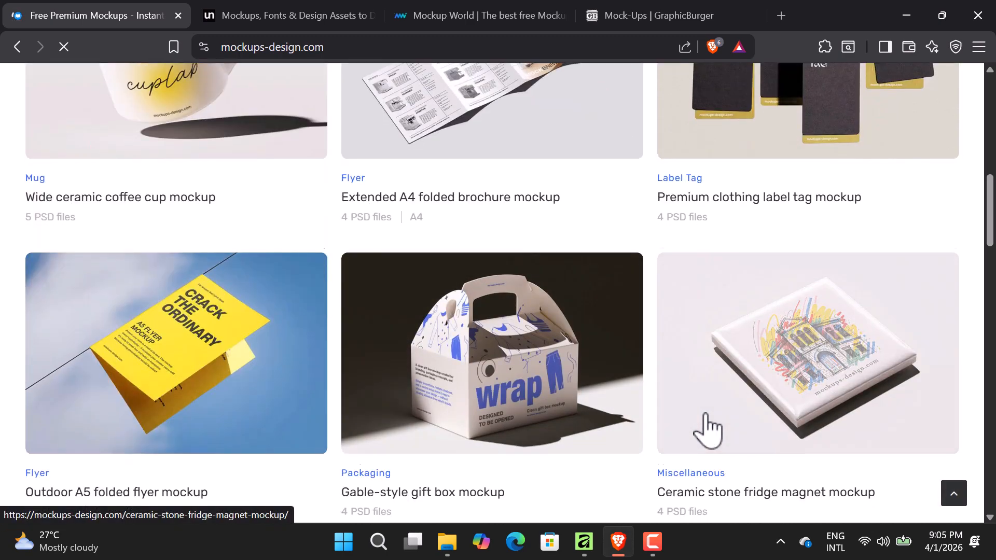
scroll(716, 422, "up", 8)
left_click(446, 221)
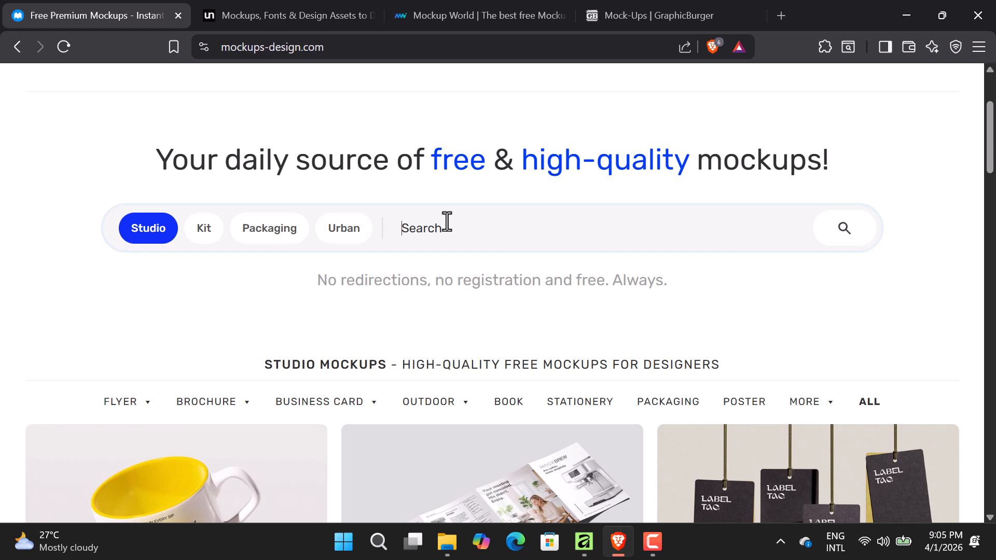
type("MAGAZ")
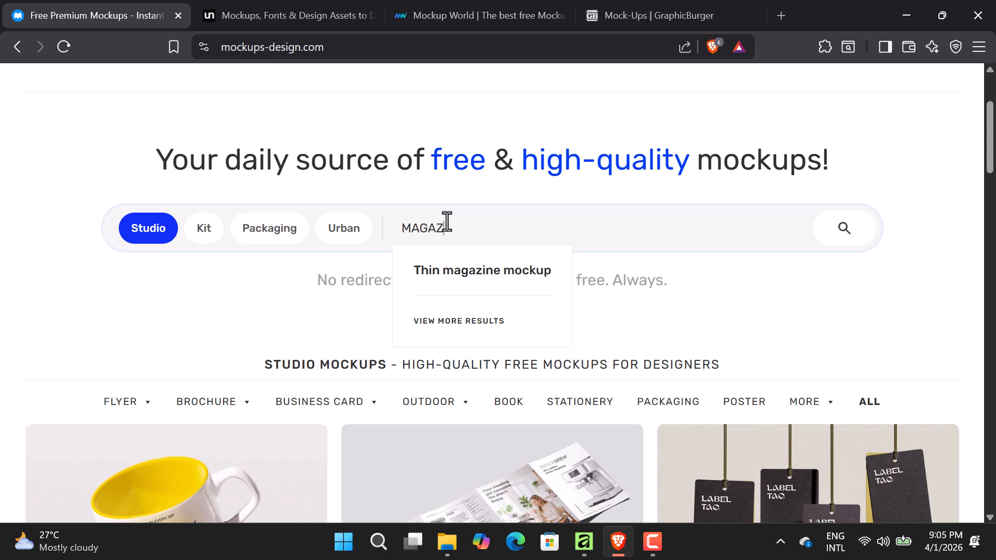
type("INE")
key("Return")
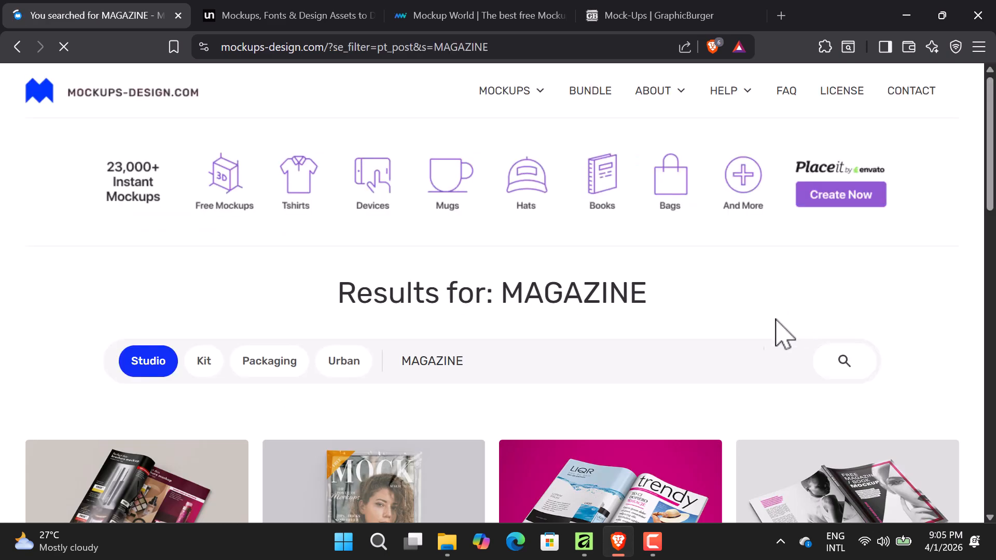
scroll(374, 352, "down", 4)
scroll(349, 393, "down", 3)
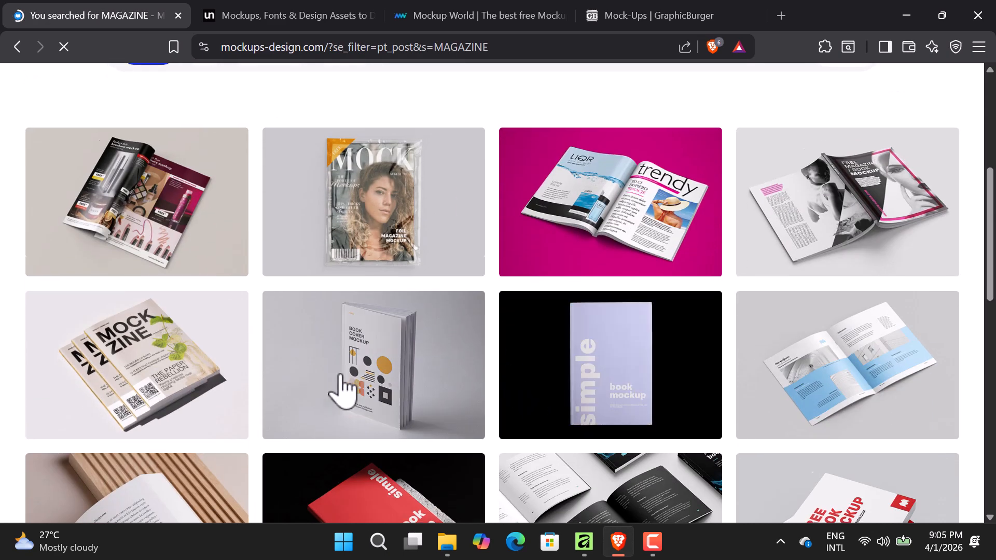
scroll(436, 373, "down", 7)
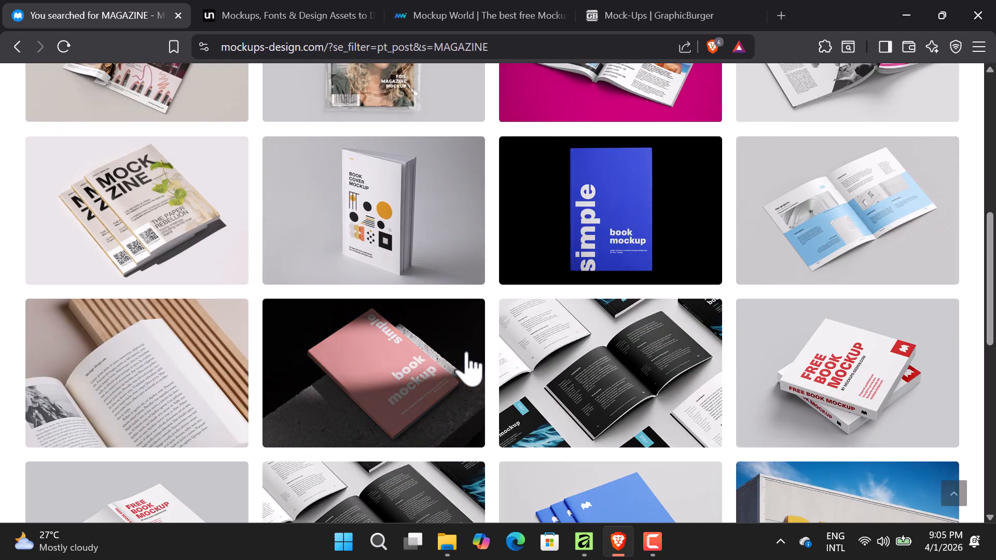
scroll(562, 348, "up", 10)
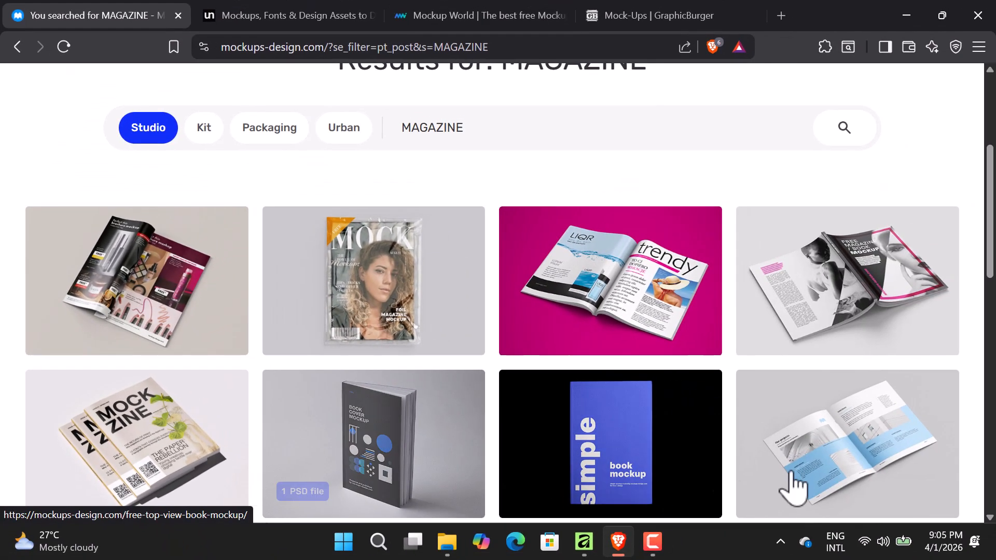
scroll(503, 400, "down", 3)
scroll(374, 329, "up", 7)
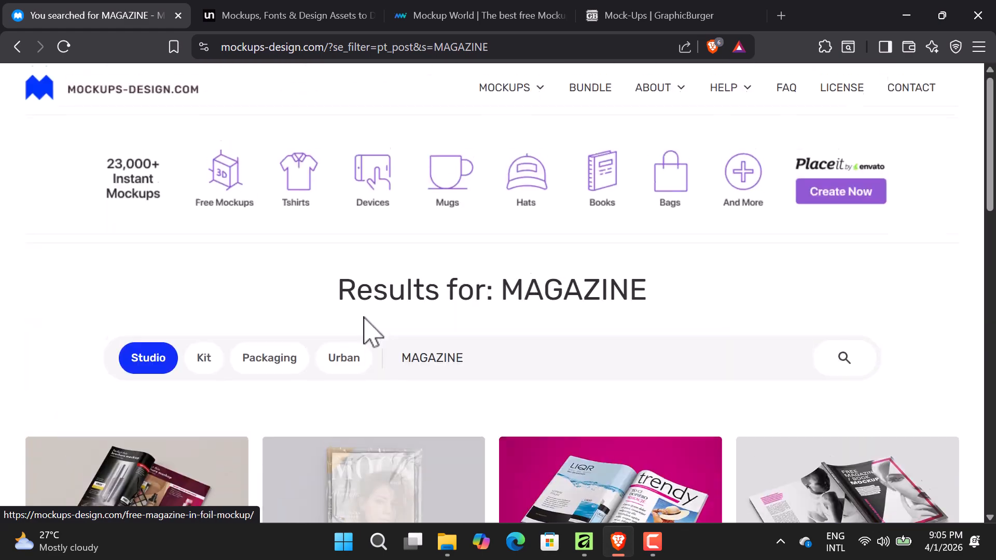
scroll(436, 378, "down", 6)
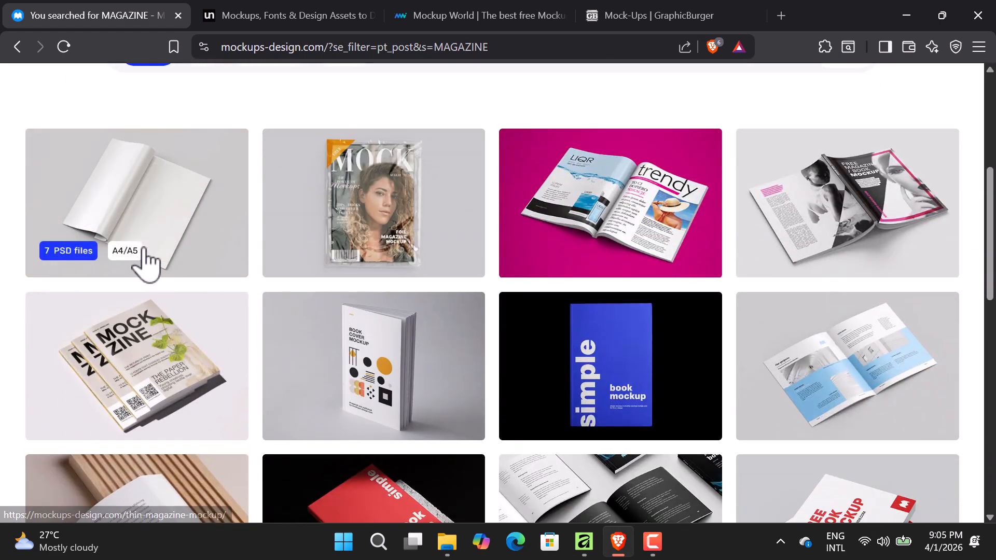
- Open the Thin magazine mockup page and download MD726_Free_Thin_Magazine_Mockup.zip
left_click(152, 227)
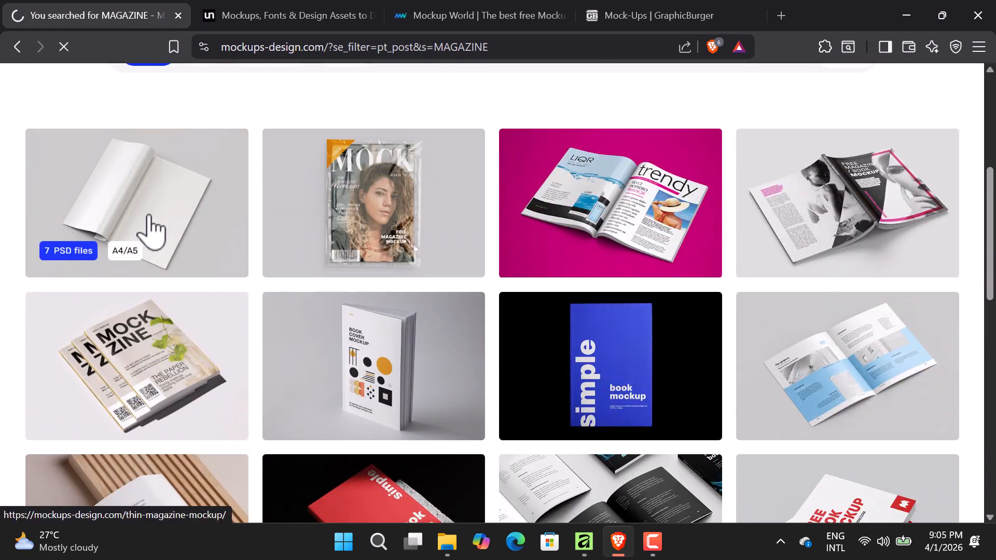
scroll(534, 373, "down", 8)
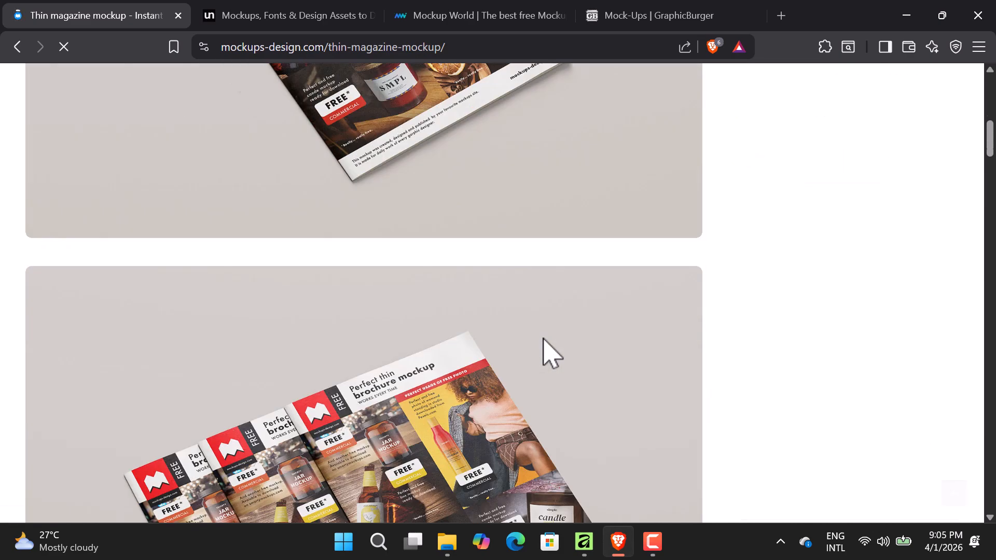
scroll(544, 351, "down", 4)
scroll(544, 350, "down", 8)
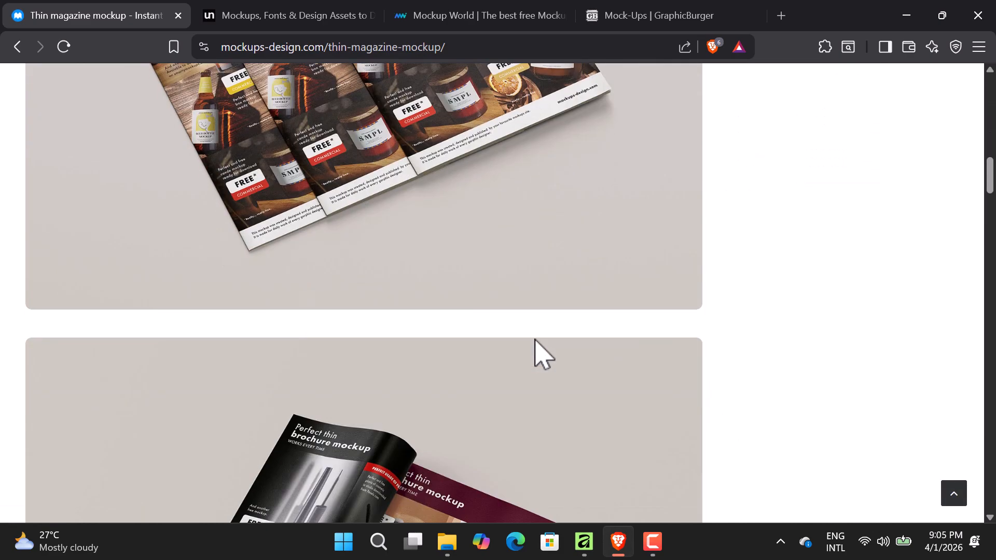
scroll(542, 339, "down", 10)
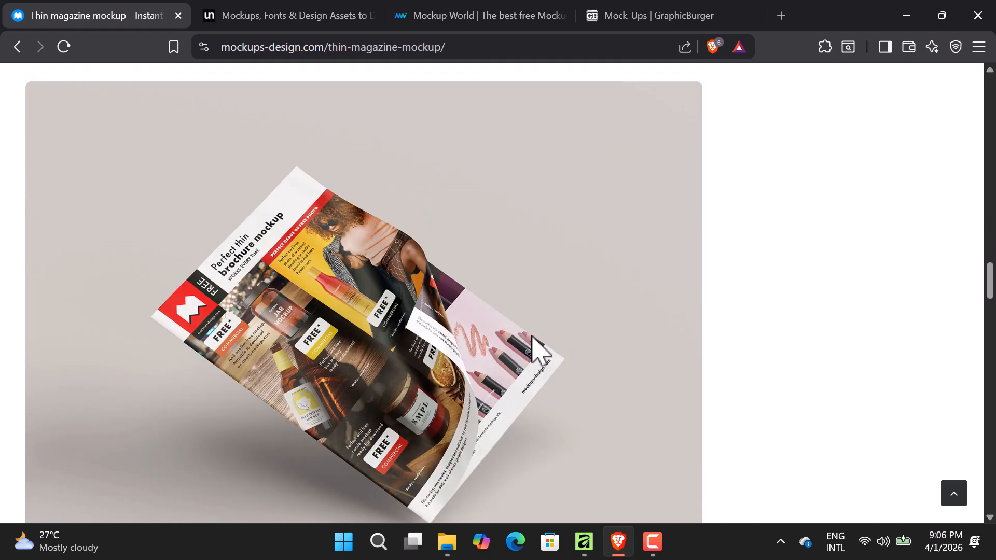
scroll(536, 358, "down", 2)
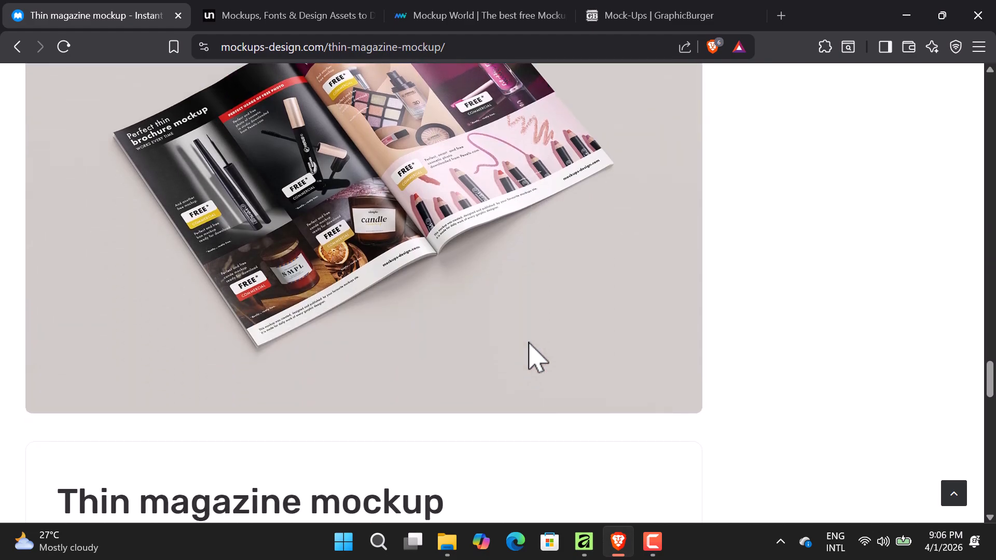
scroll(529, 343, "up", 10)
scroll(533, 334, "down", 13)
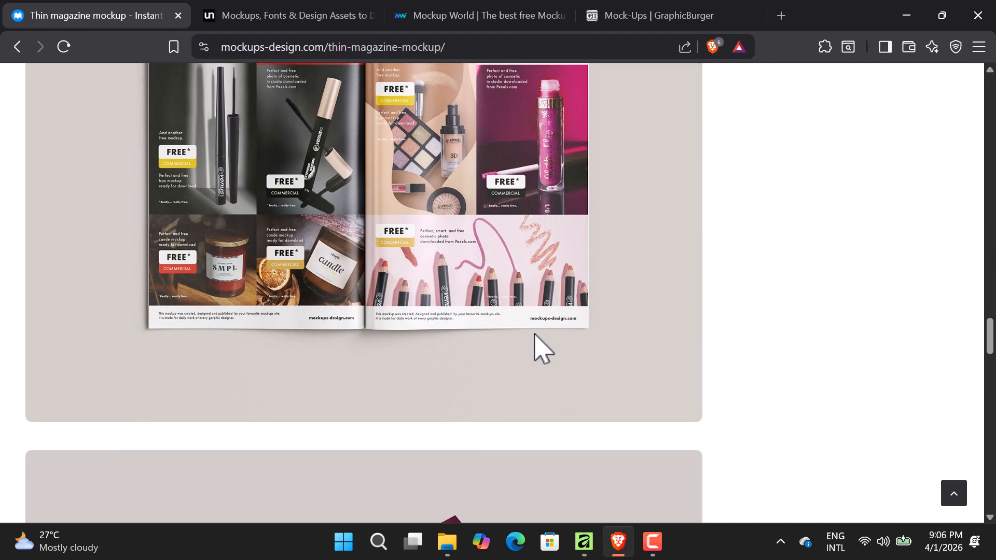
scroll(532, 340, "down", 4)
scroll(521, 343, "down", 1)
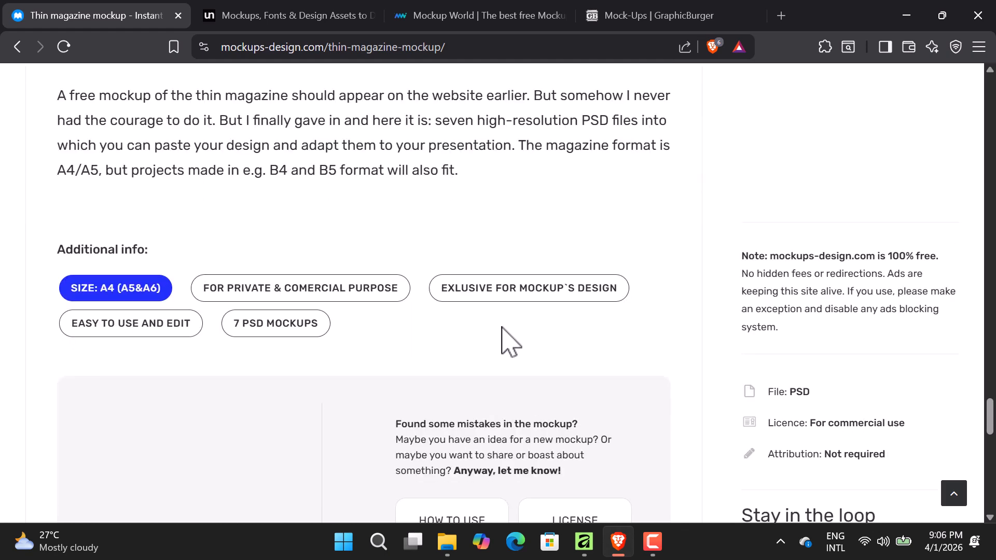
scroll(505, 324, "down", 7)
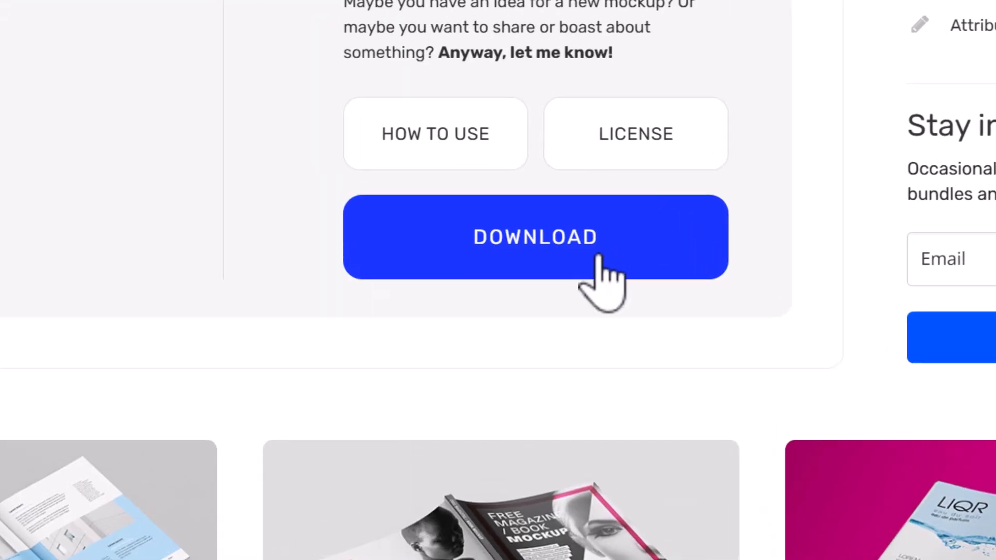
left_click(547, 237)
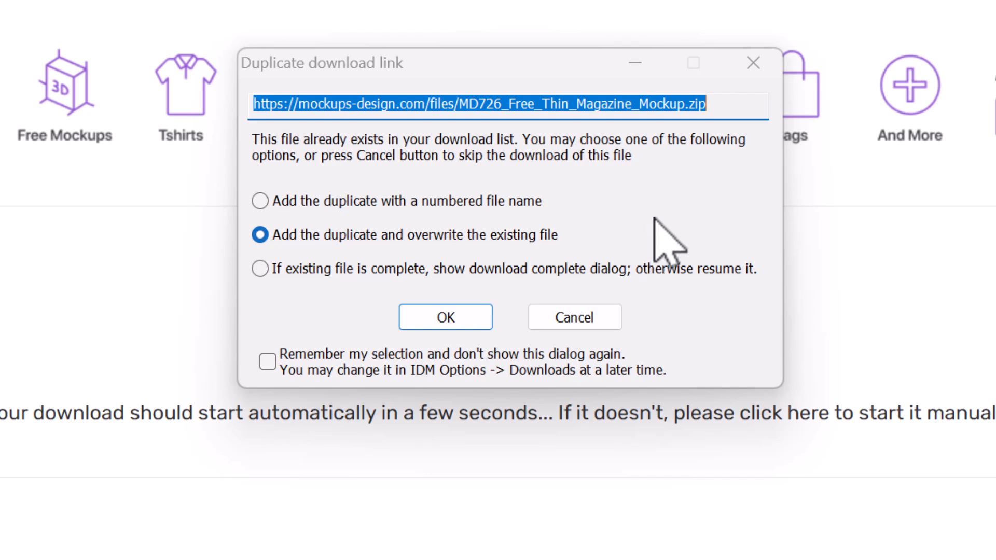
- Close Internet Download Manager's duplicate download link prompt and minimize Brave
left_click(751, 64)
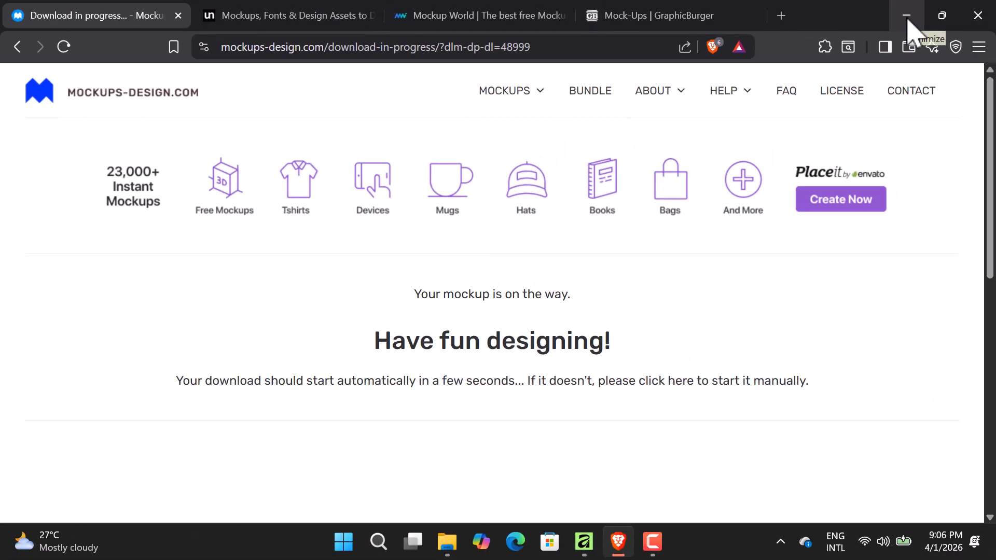
left_click(907, 17)
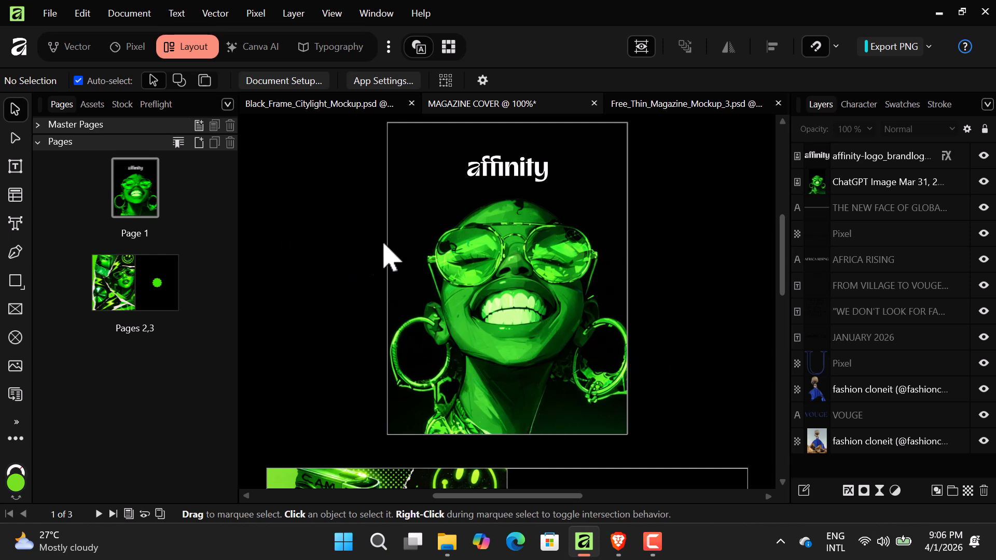
- Switch to the Free_Thin_Magazine_Mockup_3.psd document tab in Affinity
left_click(645, 109)
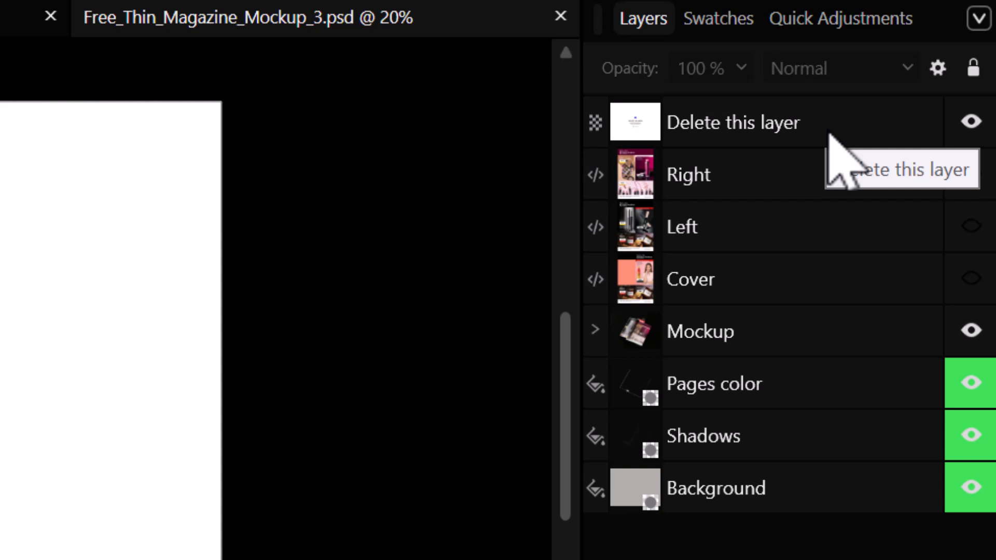
- Turn off visibility of the 'Delete this layer' layer in the Layers panel
left_click(970, 120)
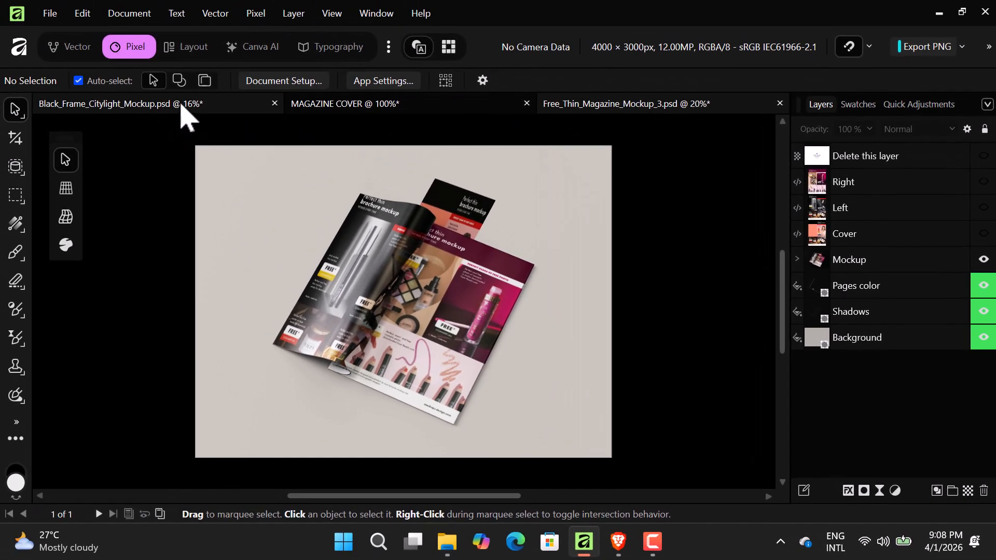
- Switch to Black_Frame_Citylight_Mockup.psd, collapse the Mockup group and reposition the Poster layer
left_click(176, 103)
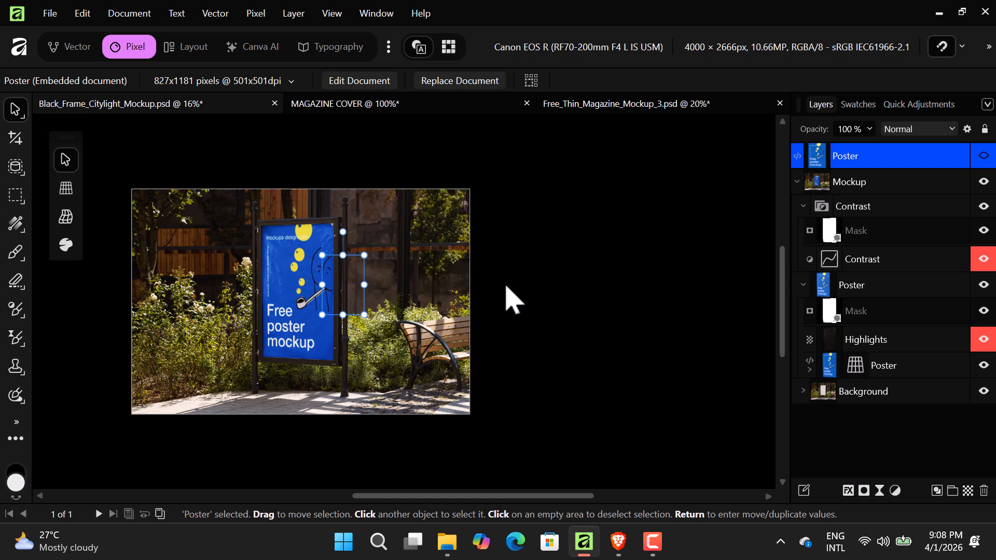
scroll(511, 298, "up", 2)
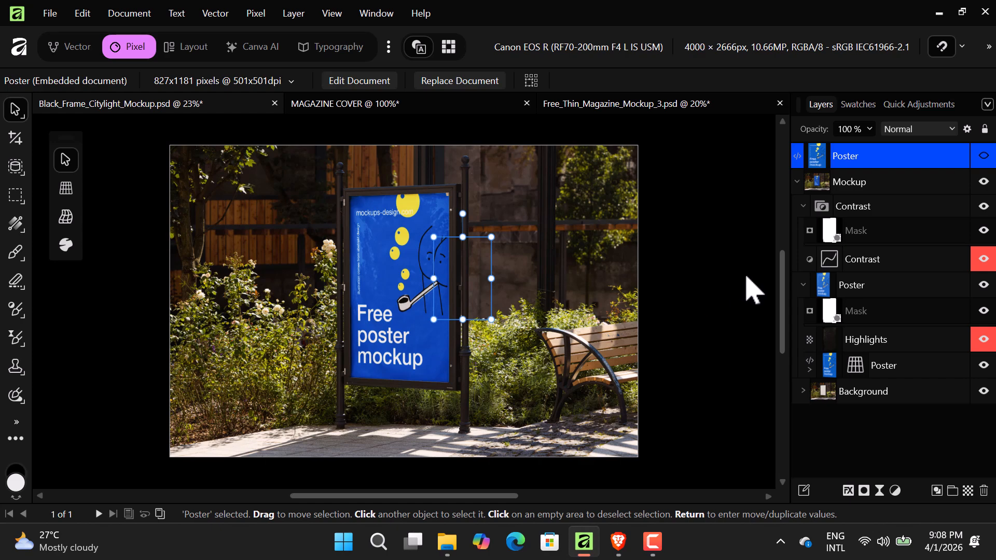
left_click(798, 182)
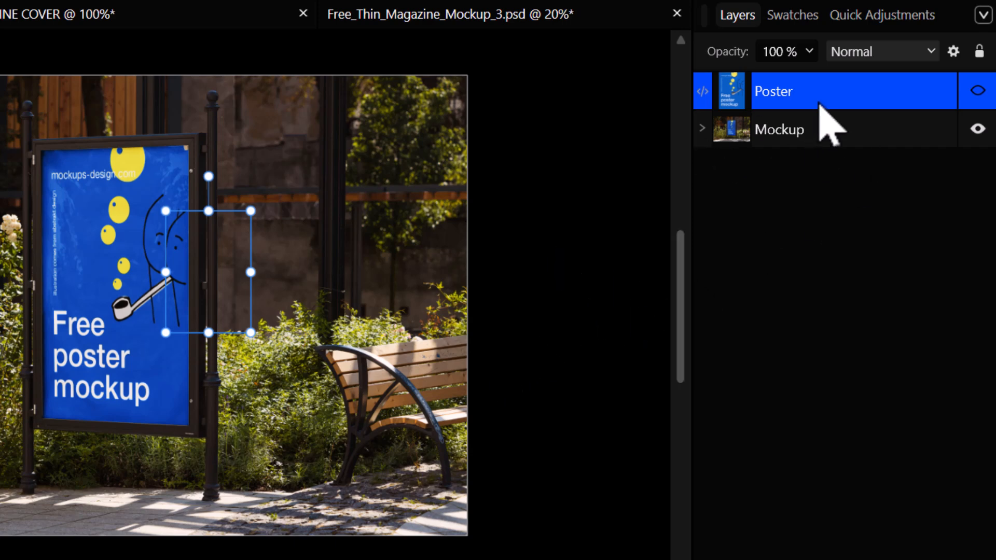
left_click_drag(774, 92, 773, 99)
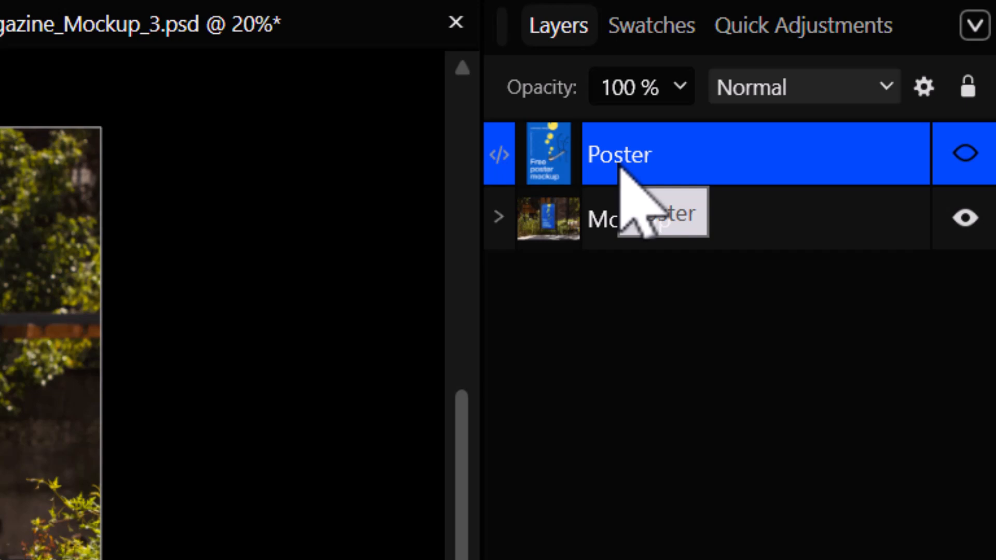
left_click_drag(620, 168, 620, 168)
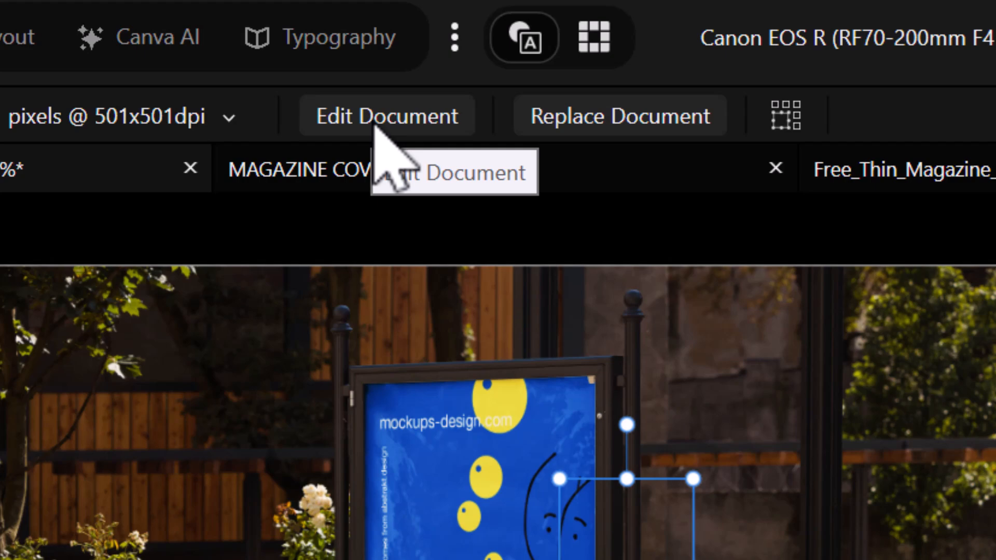
- Open the embedded poster and drop MAGAZINE COVER_1 from File Explorer onto it
left_click(377, 124)
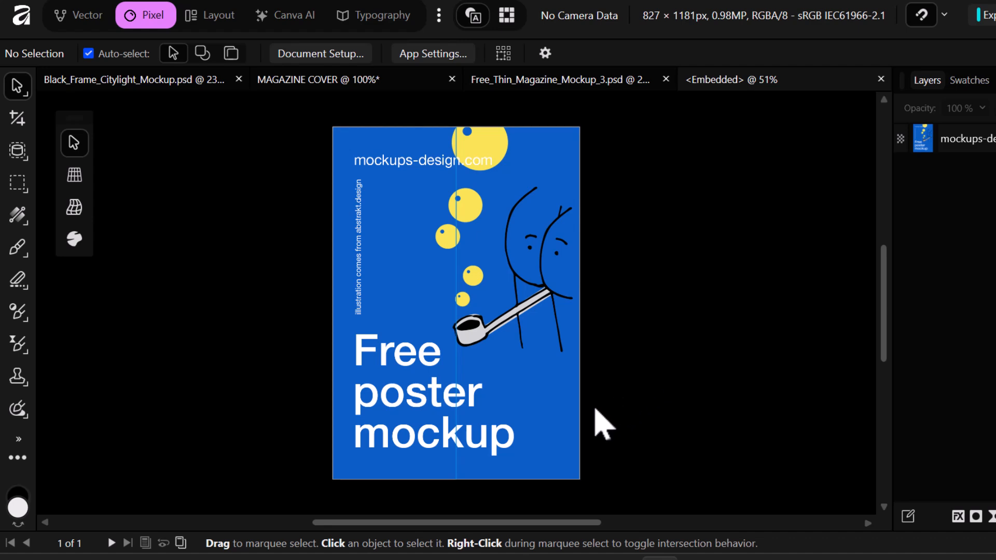
left_click(590, 520)
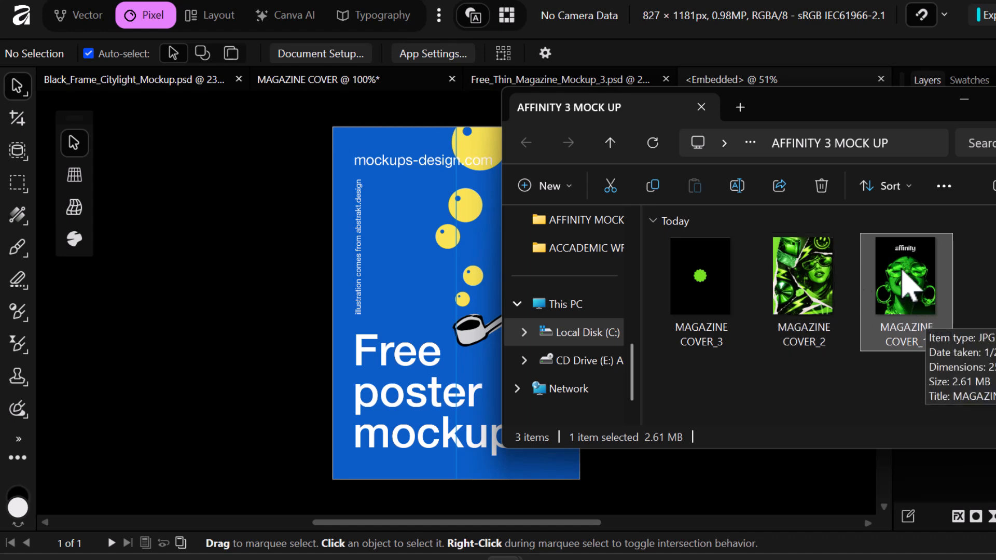
left_click_drag(920, 298, 472, 329)
left_click(965, 99)
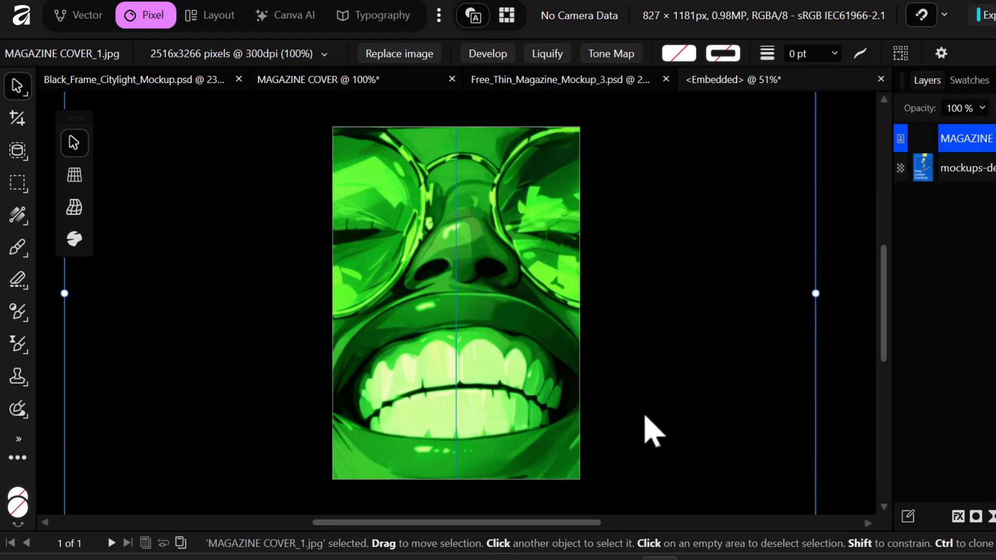
- Narrow the cover to the poster width and stretch it over the top and bottom blue bars
key("ctrl+minus")
key("ctrl+minus")
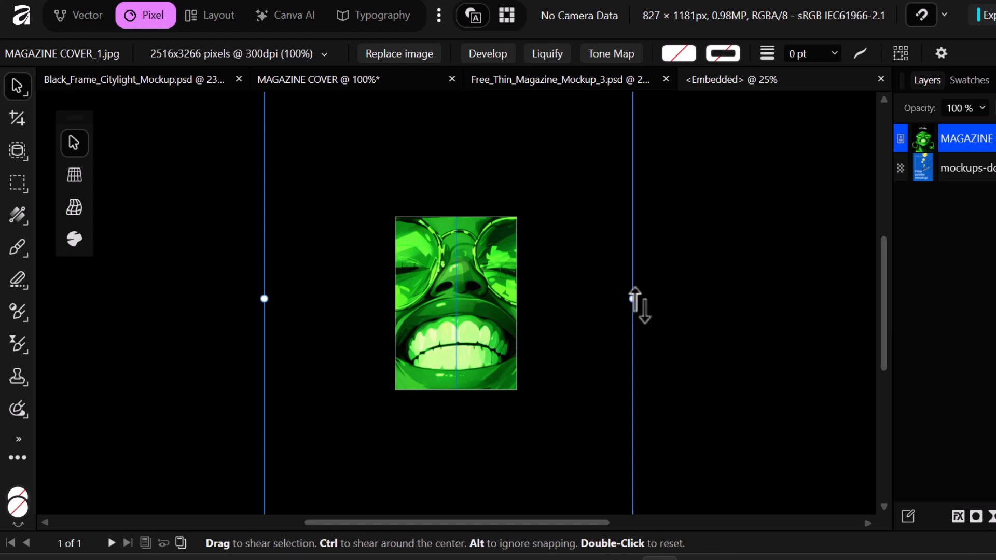
left_click_drag(633, 299, 511, 300)
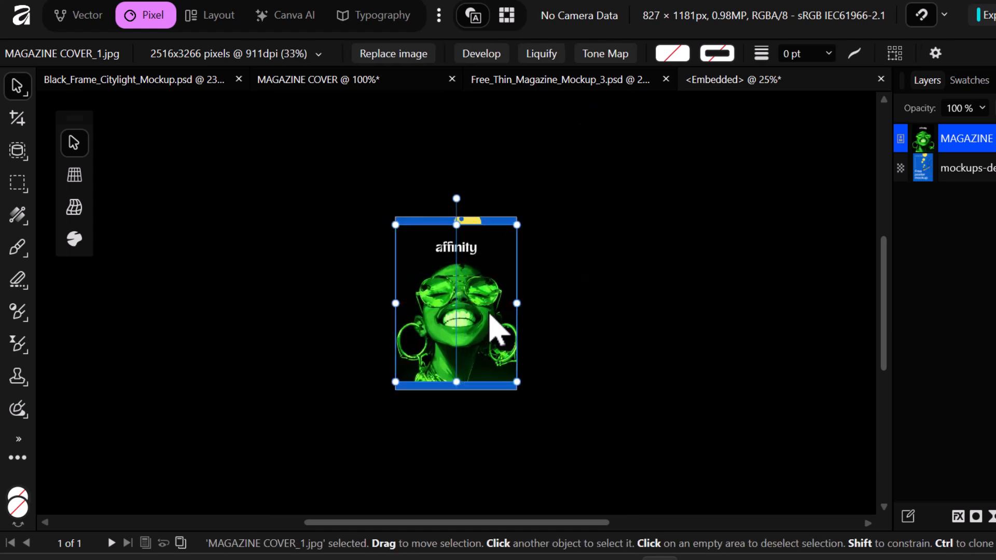
key("ctrl+0")
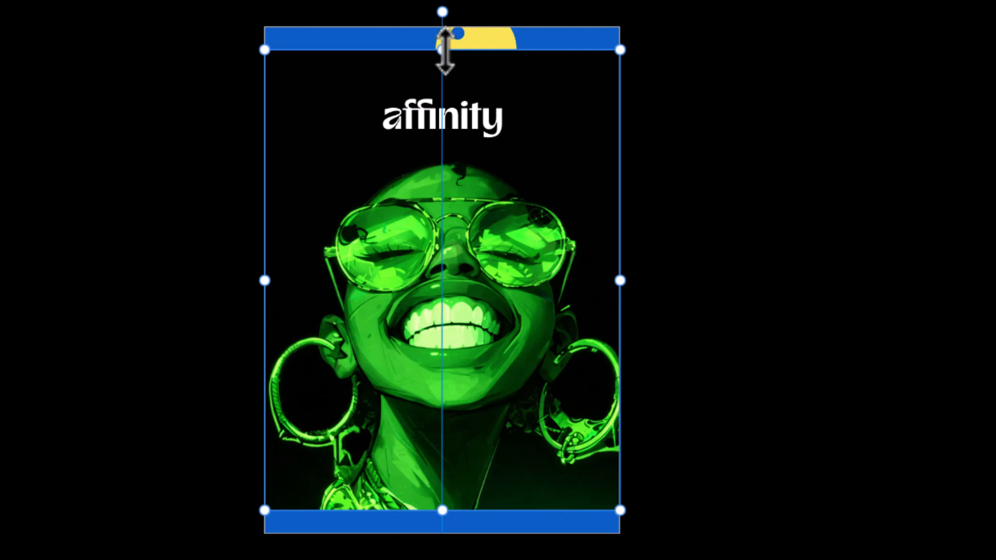
left_click_drag(442, 50, 442, 26)
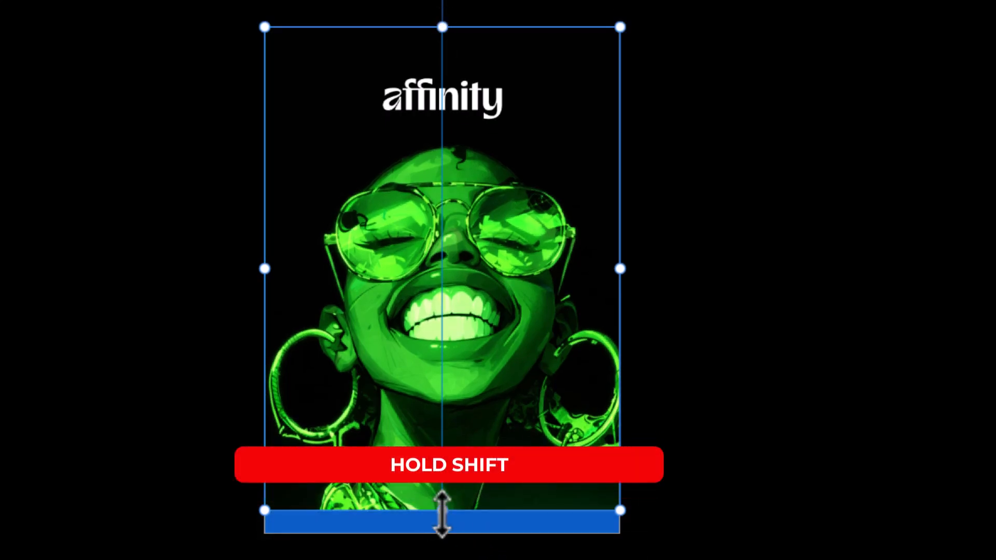
left_click_drag(440, 513, 439, 531)
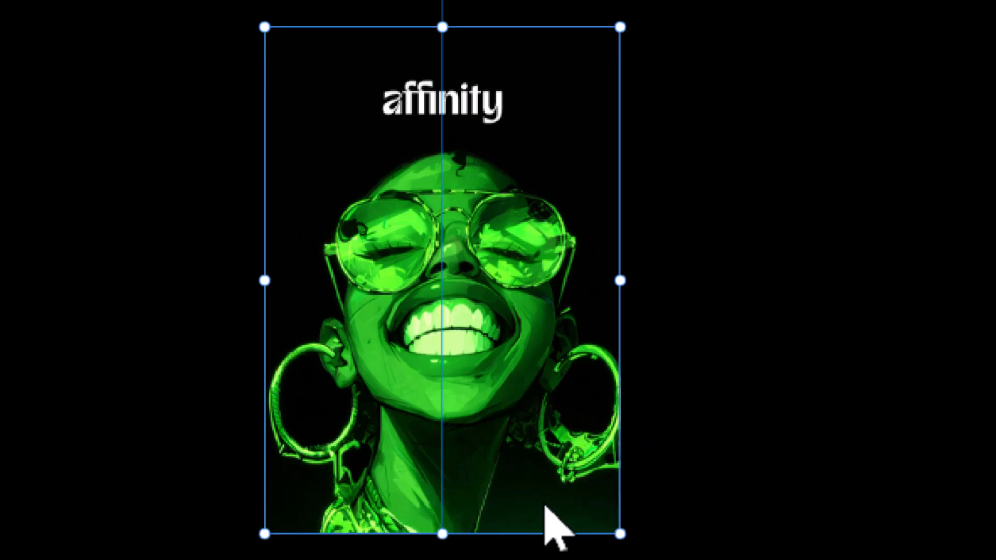
left_click(786, 397)
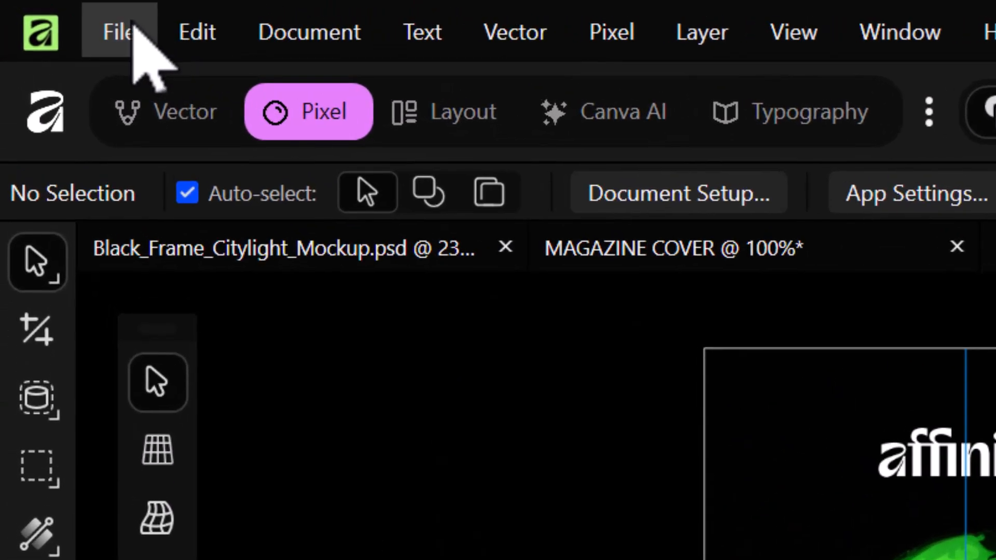
- Switch to the Black_Frame_Citylight_Mockup.psd document to see the updated poster
left_click(52, 13)
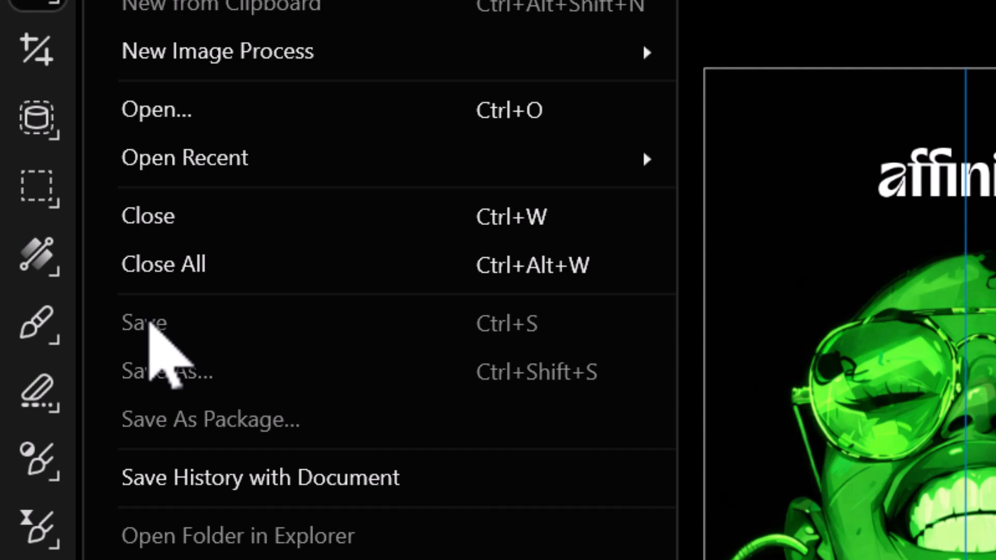
left_click(773, 179)
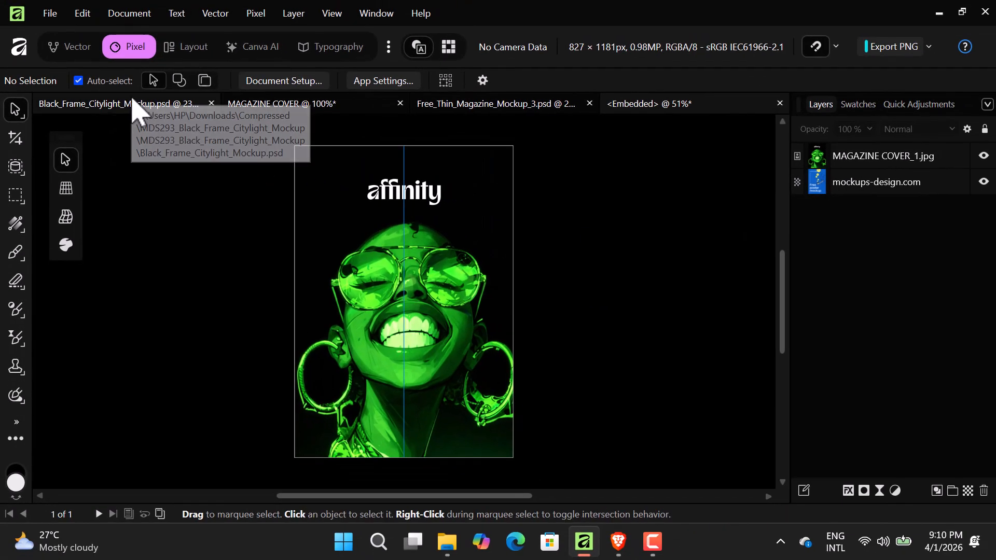
left_click(104, 105)
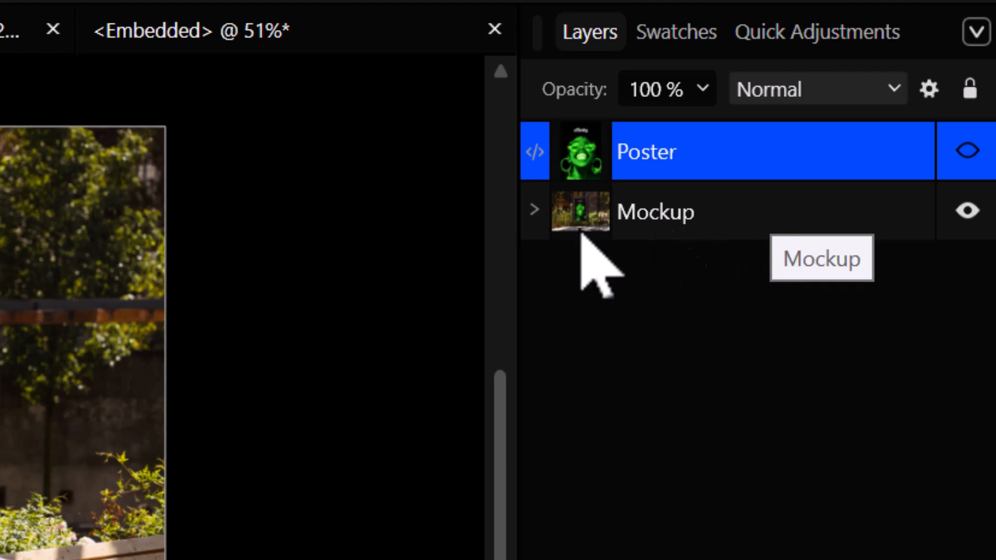
- In the Mockup group, raise the Contrast curve's lower and upper points
left_click(538, 215)
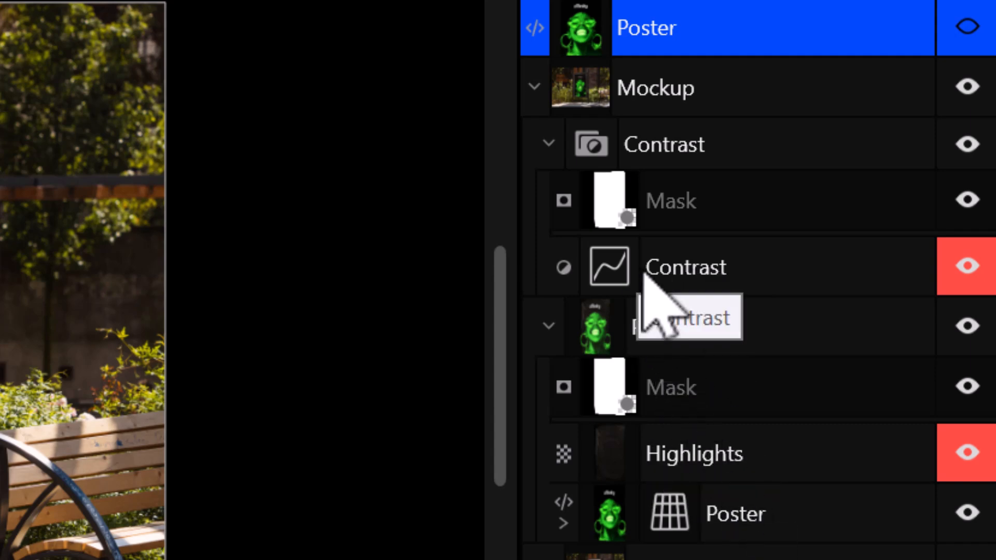
double_click(607, 266)
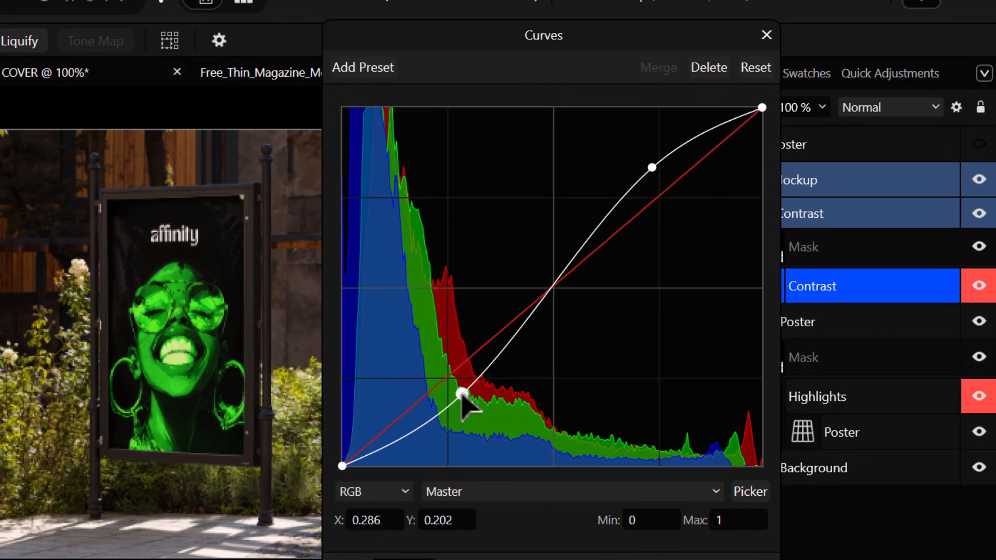
mouse_move(108, 446)
left_mouse_down()
mouse_move(80, 400)
mouse_move(112, 436)
left_mouse_up()
mouse_move(463, 387)
left_mouse_down()
mouse_move(460, 370)
mouse_move(469, 381)
left_mouse_up()
mouse_move(652, 167)
left_mouse_down()
mouse_move(659, 181)
mouse_move(655, 172)
left_mouse_up()
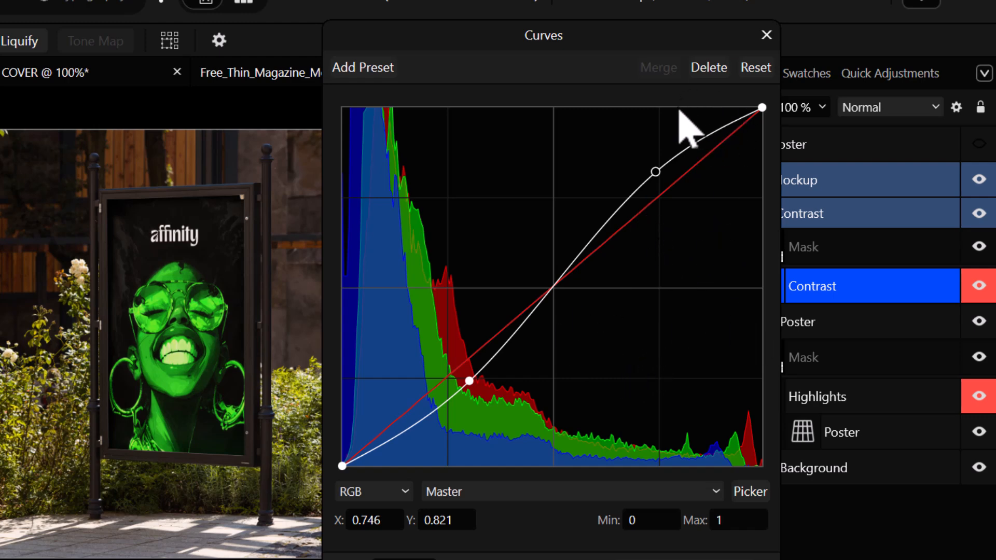
- Close the Curves editor and collapse the Mockup group
left_click_drag(630, 43, 544, 26)
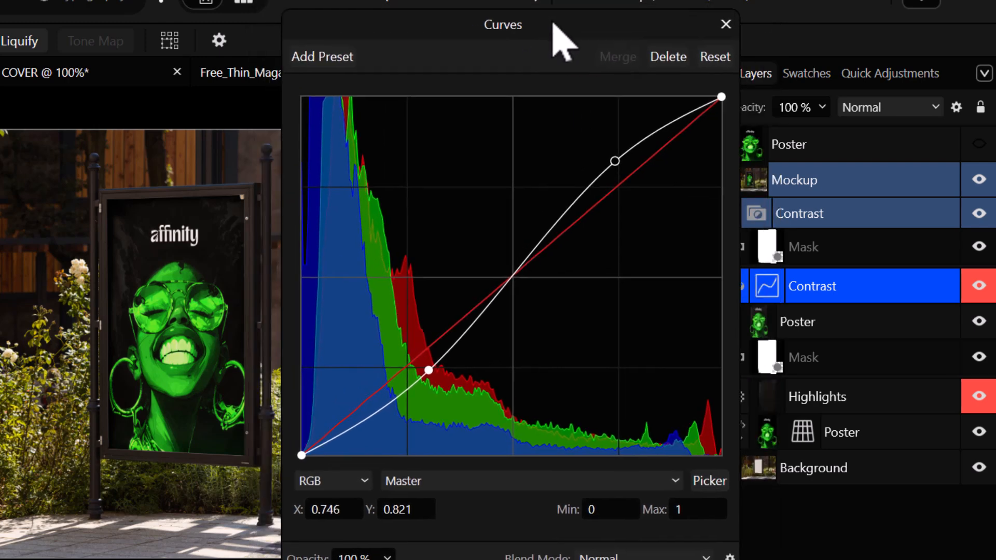
left_click(724, 24)
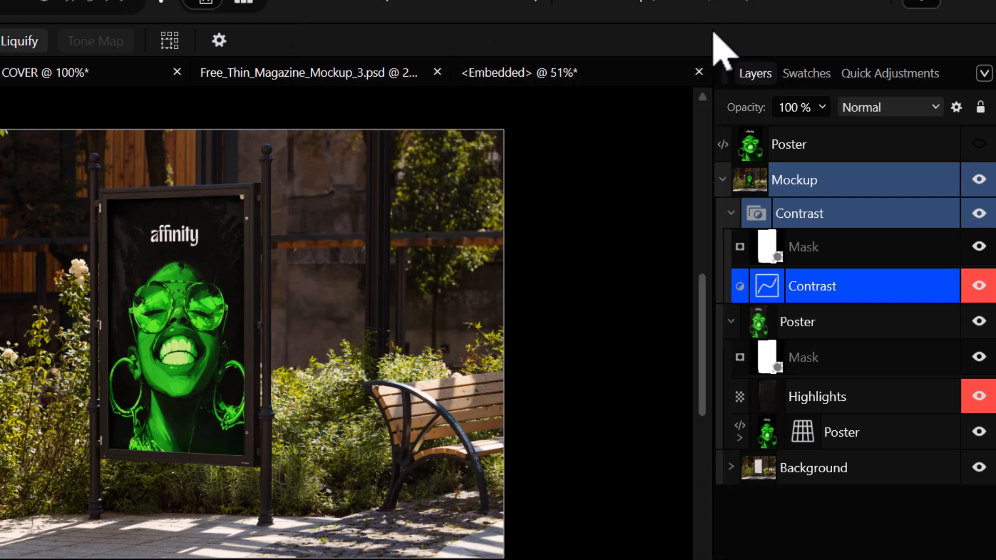
scroll(604, 382, "down", 3)
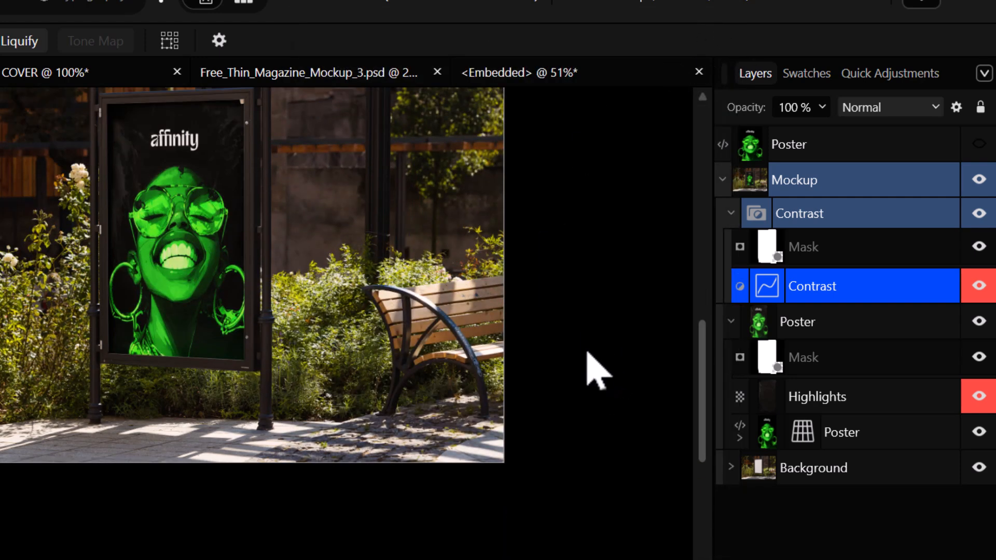
scroll(597, 371, "up", 3)
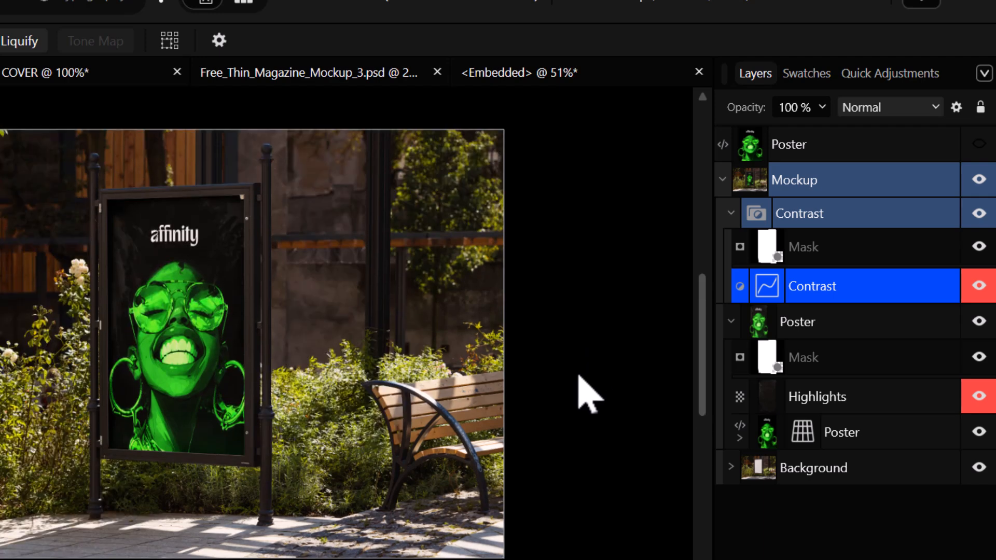
left_click(722, 179)
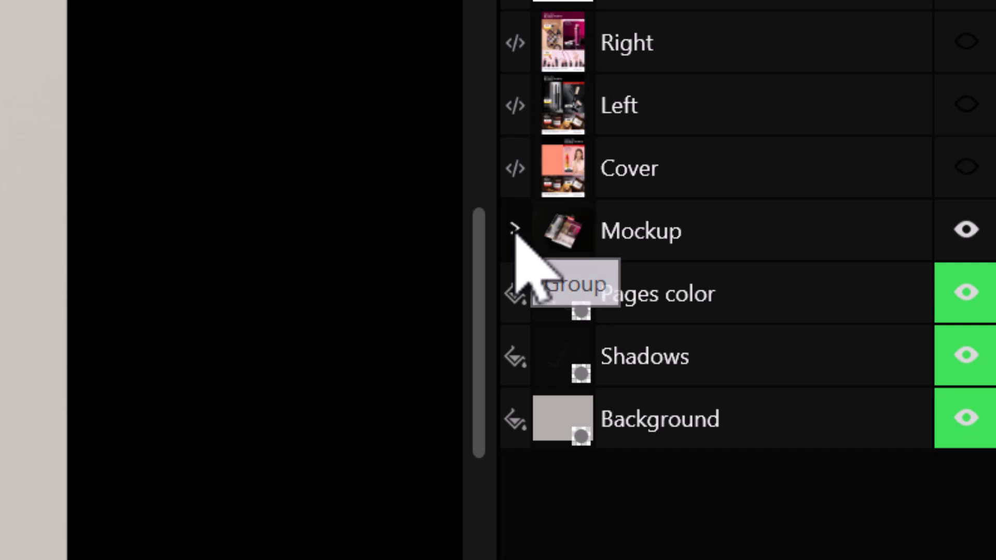
- Expand the magazine's Mockup group and browse its Right, Left and Cover design and mask layers
left_click(515, 231)
scroll(533, 244, "down", 4)
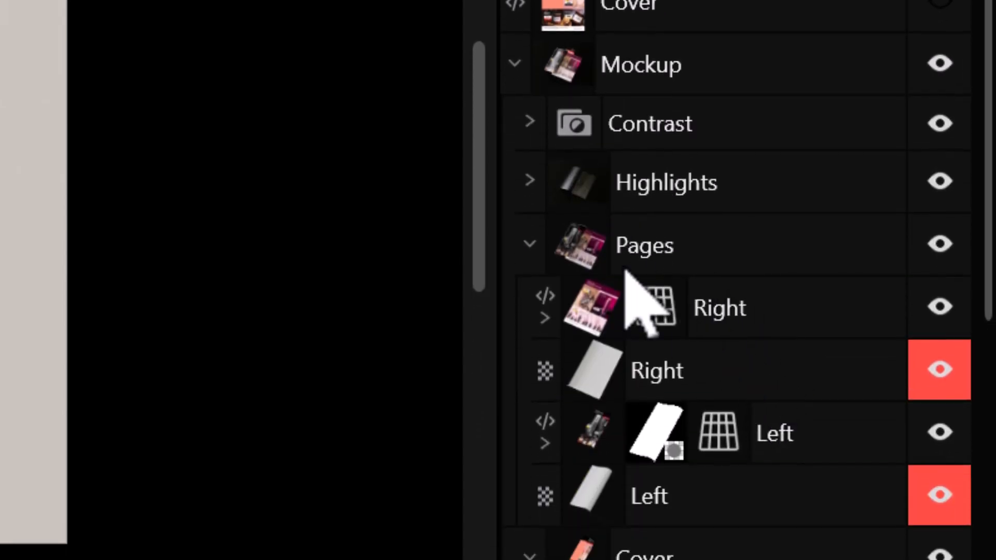
mouse_move(658, 263)
left_mouse_down()
mouse_move(686, 263)
mouse_move(767, 313)
mouse_move(749, 333)
mouse_move(783, 324)
mouse_move(767, 357)
mouse_move(725, 320)
mouse_move(753, 151)
mouse_move(724, 124)
mouse_move(682, 151)
mouse_move(736, 134)
mouse_move(715, 130)
mouse_move(731, 123)
mouse_move(658, 177)
mouse_move(729, 179)
mouse_move(751, 149)
mouse_move(740, 156)
mouse_move(771, 149)
mouse_move(769, 124)
mouse_move(698, 186)
left_mouse_up()
scroll(737, 233, "down", 3)
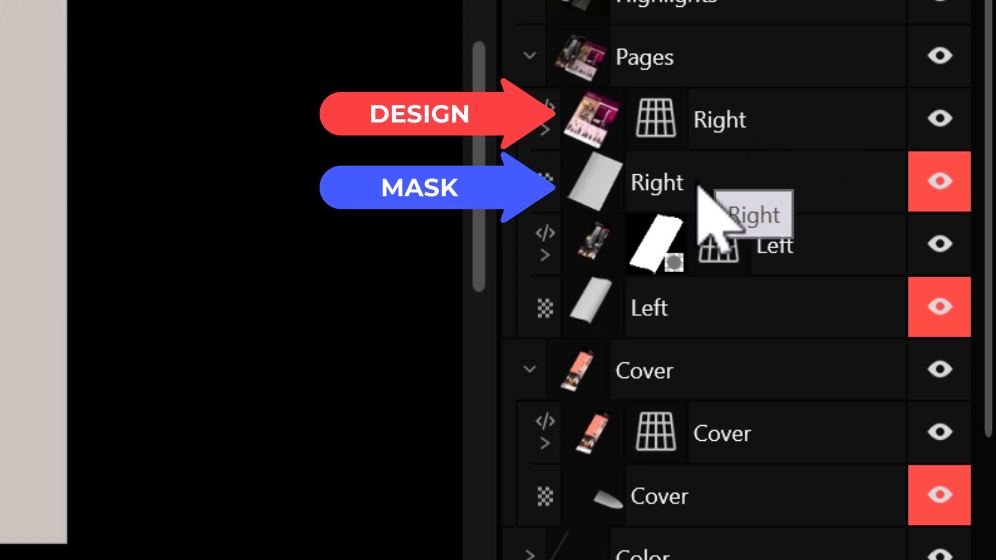
mouse_move(697, 186)
left_mouse_down()
mouse_move(705, 134)
mouse_move(736, 140)
mouse_move(703, 187)
mouse_move(705, 175)
left_mouse_up()
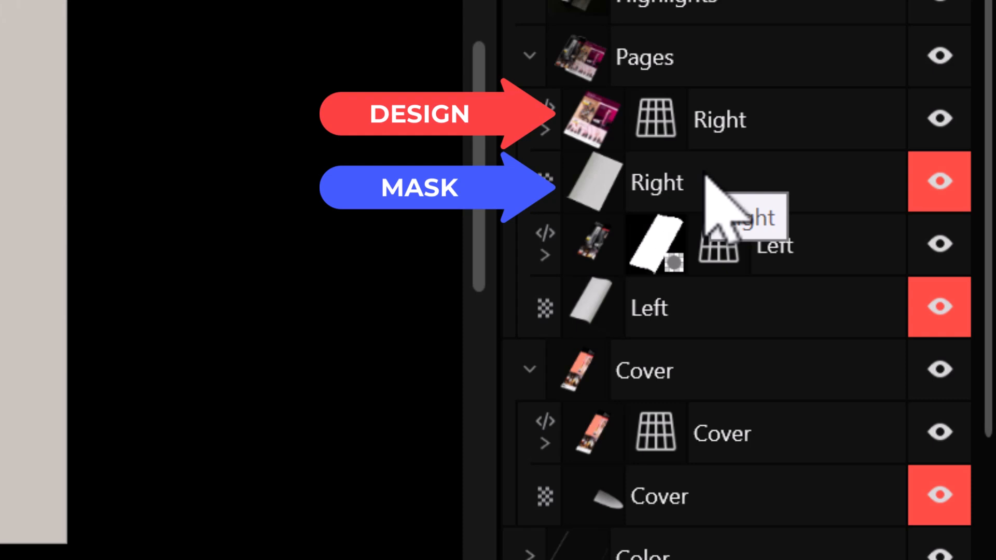
mouse_move(704, 176)
left_mouse_down()
mouse_move(838, 138)
mouse_move(778, 122)
mouse_move(692, 179)
left_mouse_up()
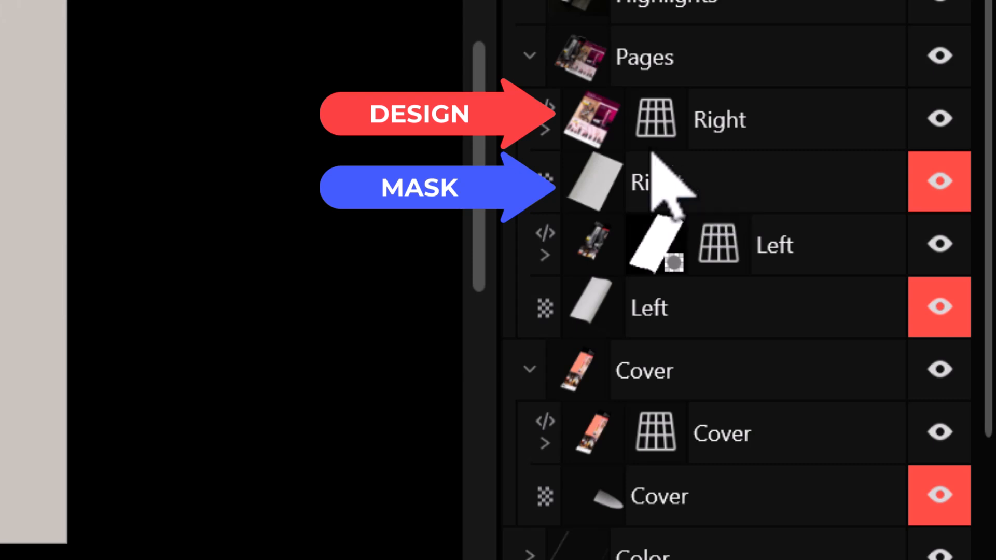
scroll(691, 332, "down", 4)
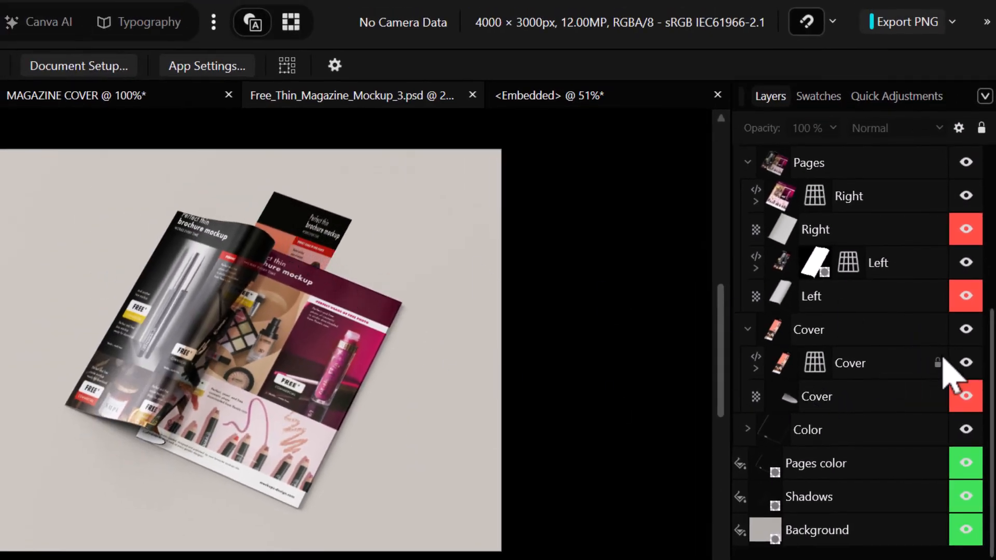
- Check the cover design's visibility, then nest it inside the Cover mask layer
left_click(966, 362)
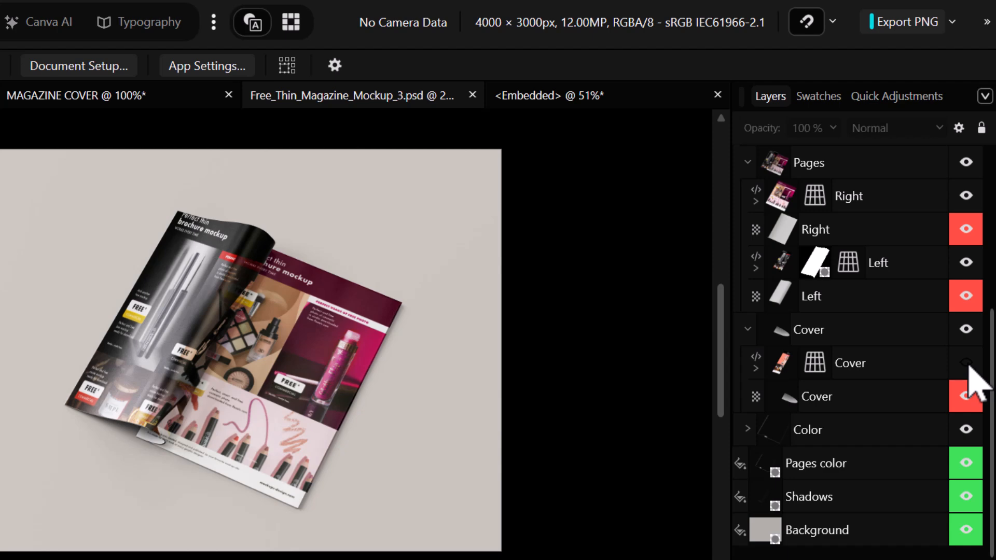
left_click(965, 363)
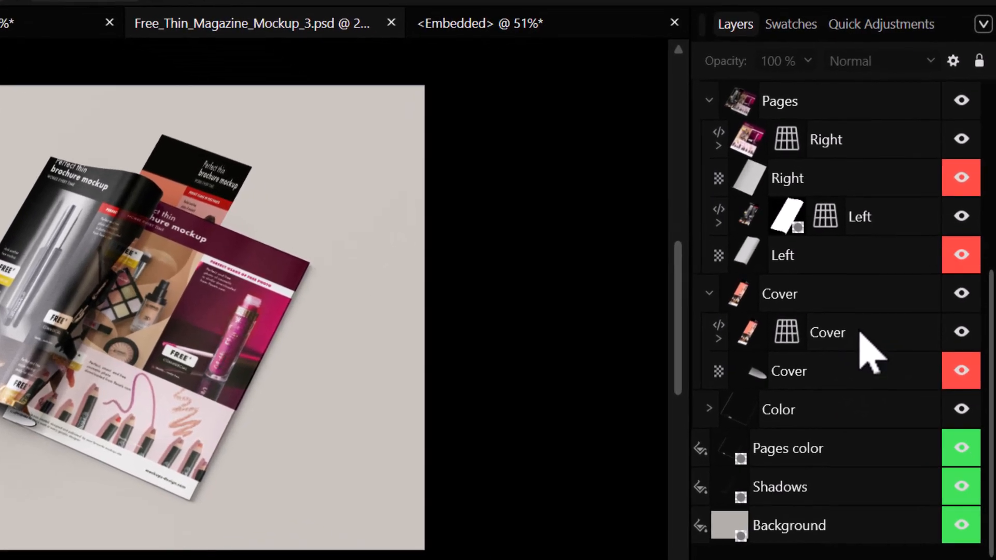
left_click_drag(882, 373, 847, 377)
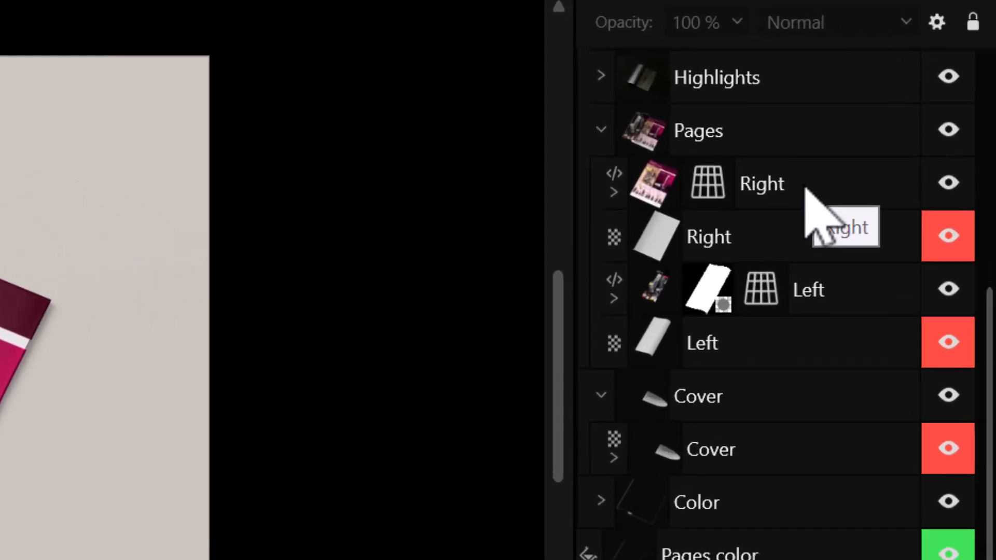
- Nest the Right and Left page designs inside their Right and Left mask layers
left_click_drag(857, 188, 856, 222)
left_click_drag(785, 253, 784, 236)
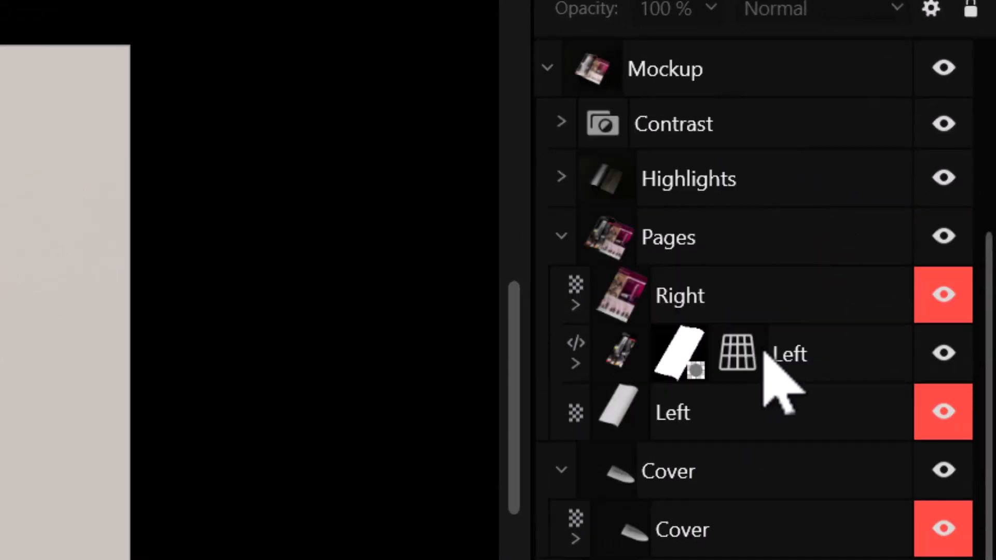
left_click_drag(831, 362, 779, 437)
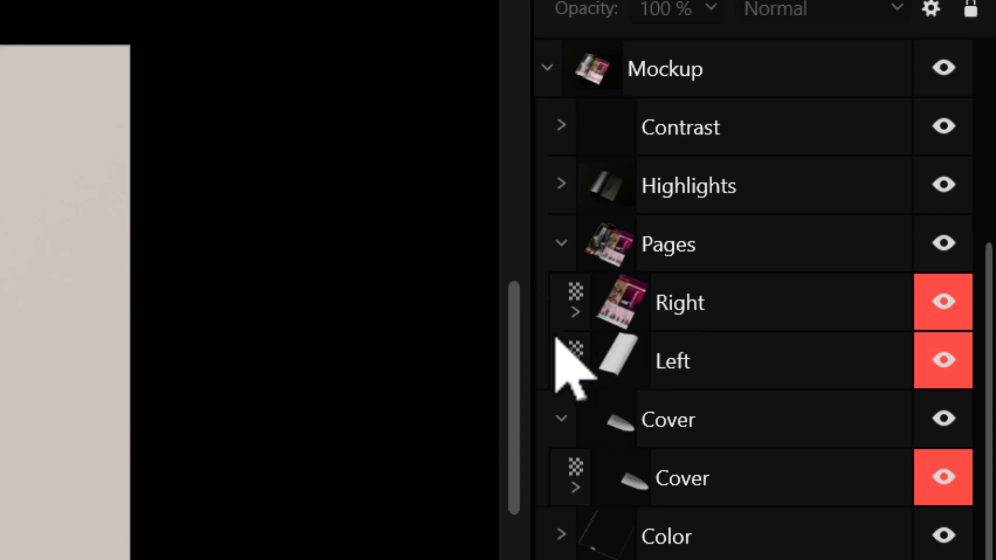
- Collapse the Mockup group and select the Right page layer
scroll(582, 138, "up", 4)
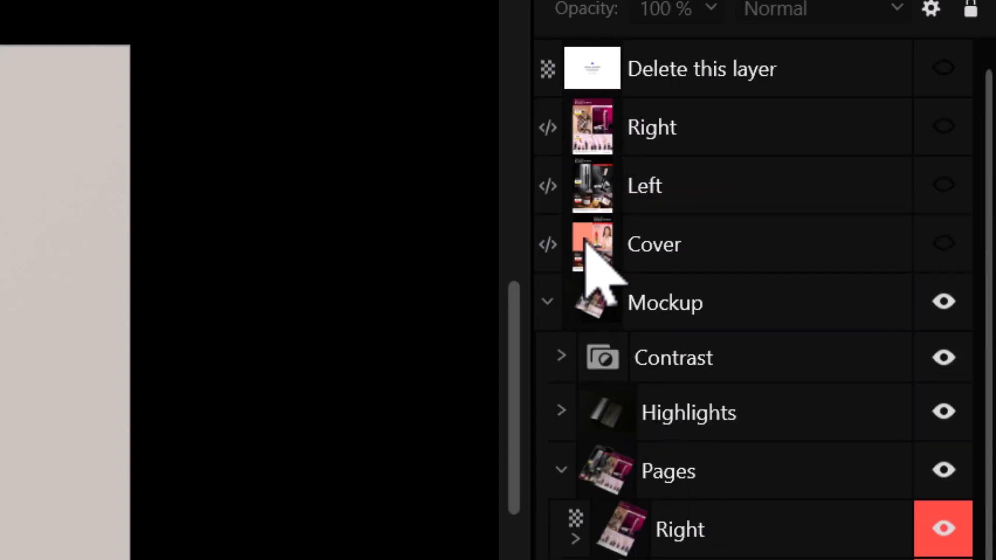
left_click_drag(591, 223, 549, 311)
left_click(549, 310)
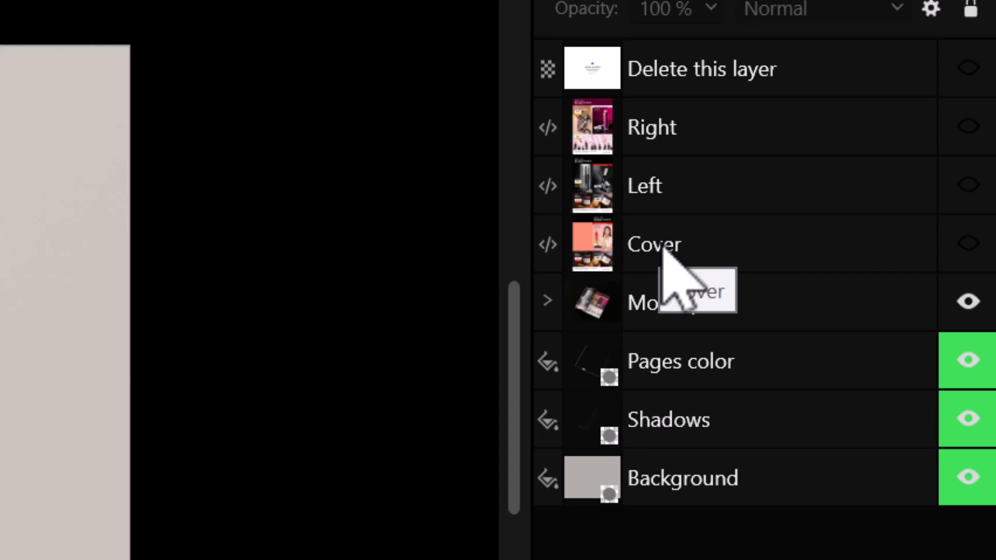
left_click(665, 137)
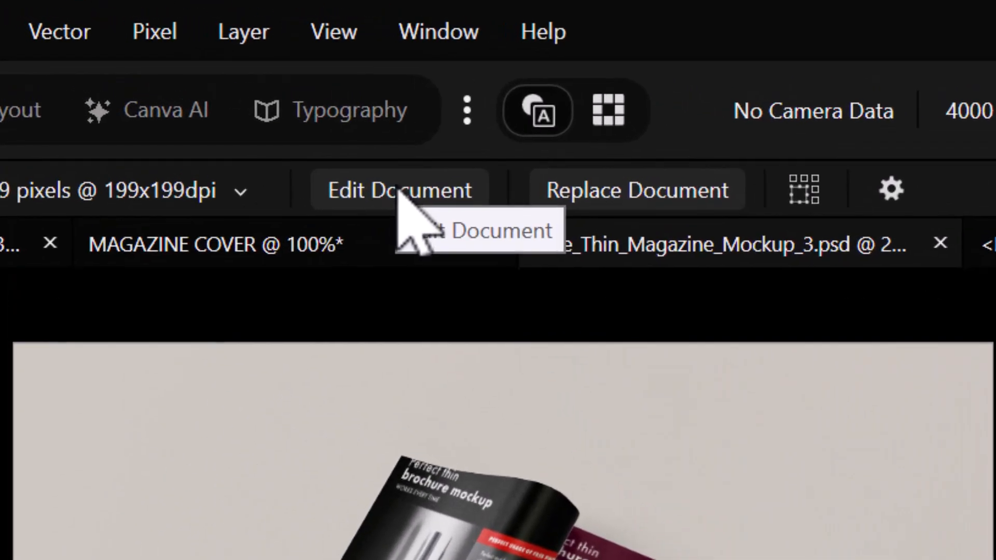
- Open the Right page's embedded document and drop MAGAZINE COVER_1 onto it
left_click(399, 191)
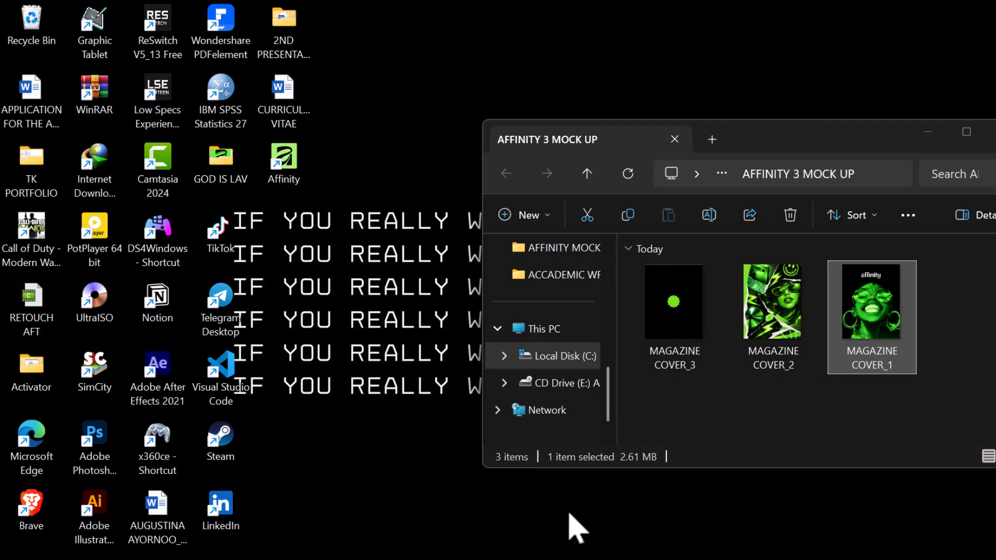
left_click(574, 527)
left_click_drag(851, 334, 438, 345)
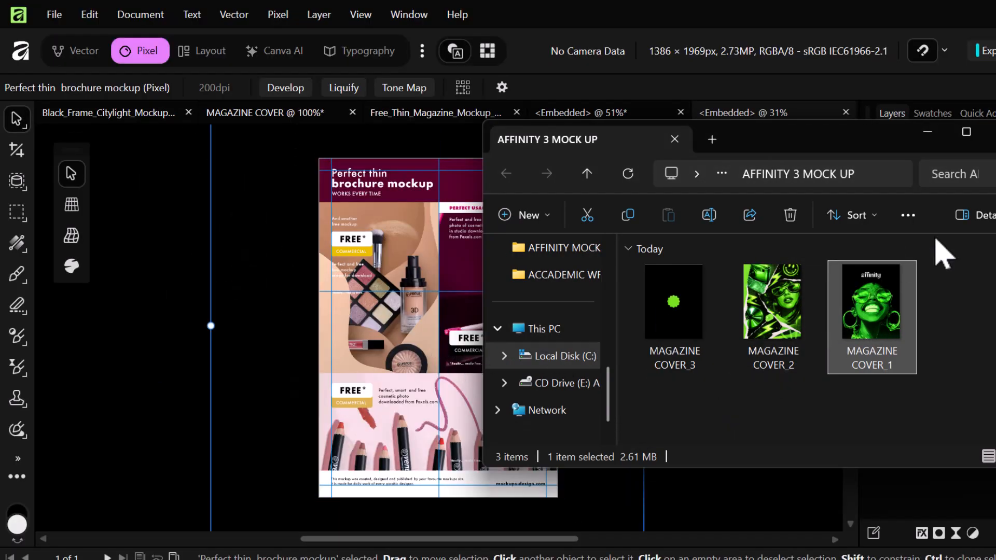
left_click(927, 132)
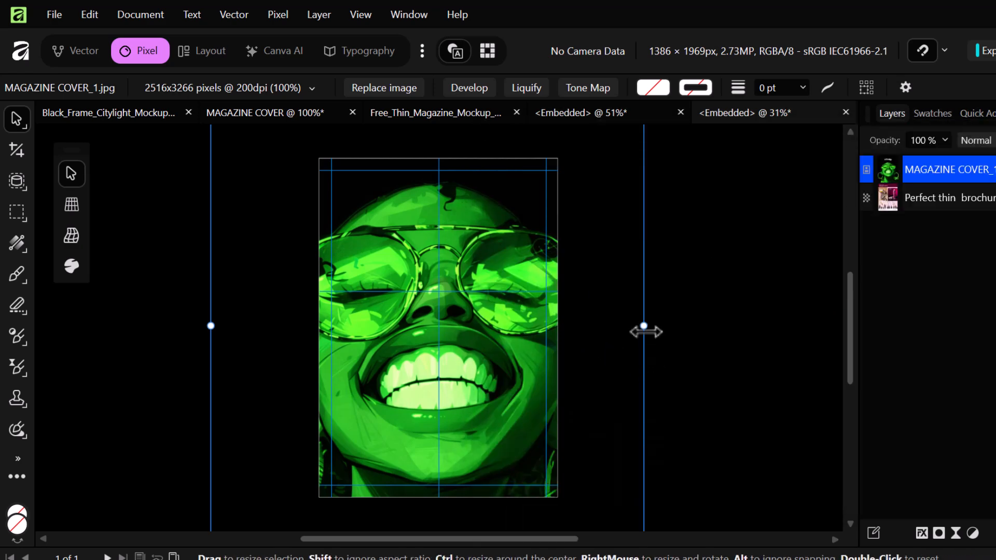
- Resize the cover to fill the whole page edge to edge, then save the page document
left_click_drag(643, 329, 536, 327)
left_click_drag(500, 355, 512, 358)
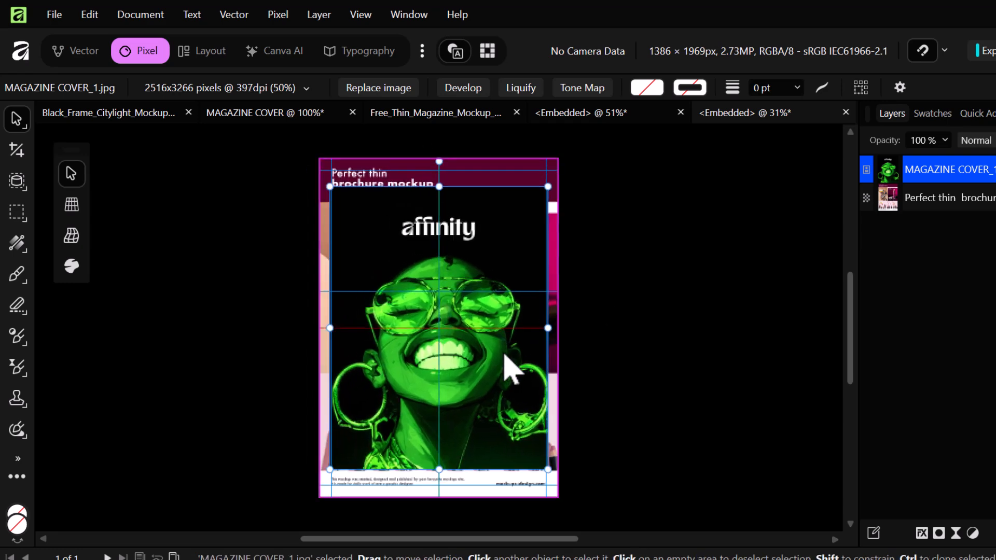
left_click_drag(328, 469, 319, 483)
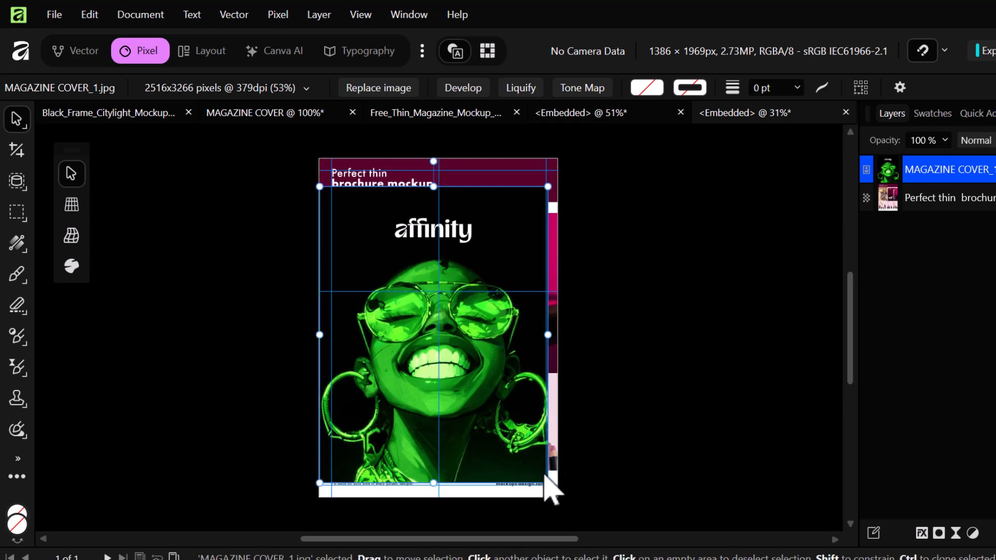
left_click_drag(550, 483, 563, 495)
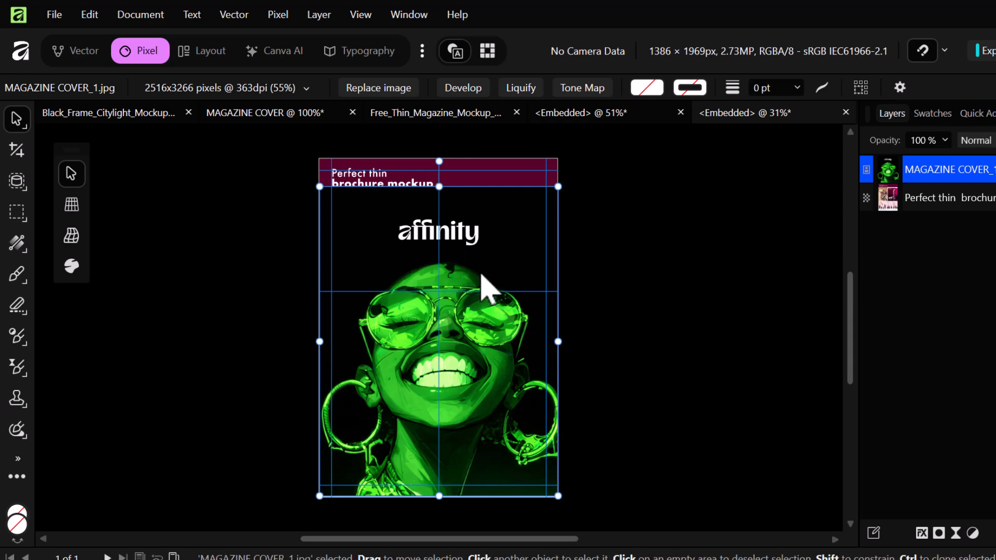
left_click_drag(490, 309, 490, 295)
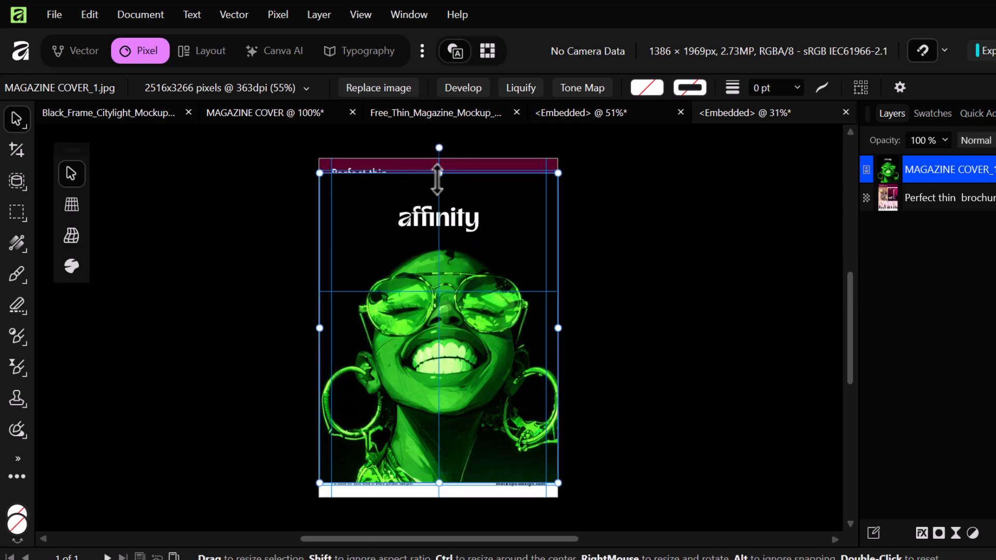
left_click_drag(437, 172, 438, 159)
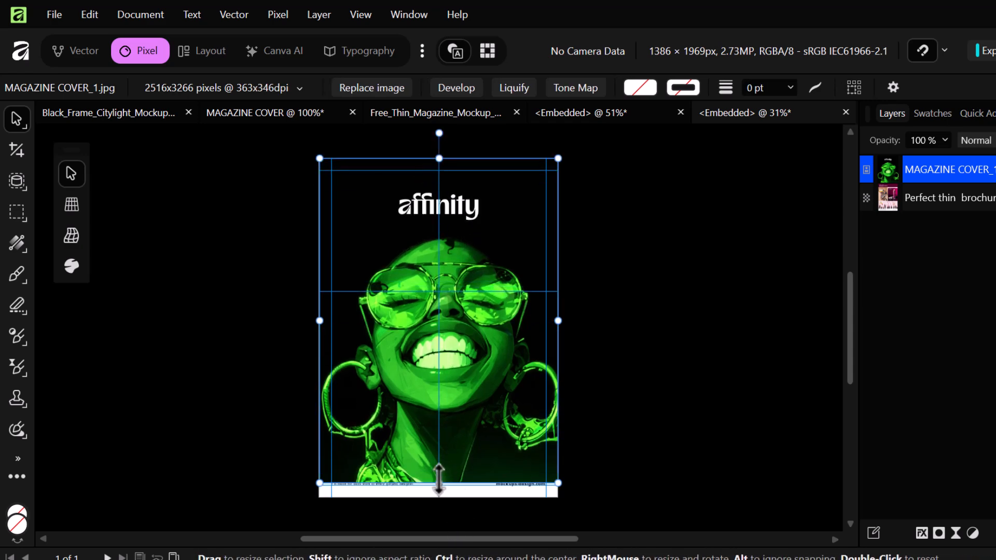
left_click_drag(437, 483, 437, 497)
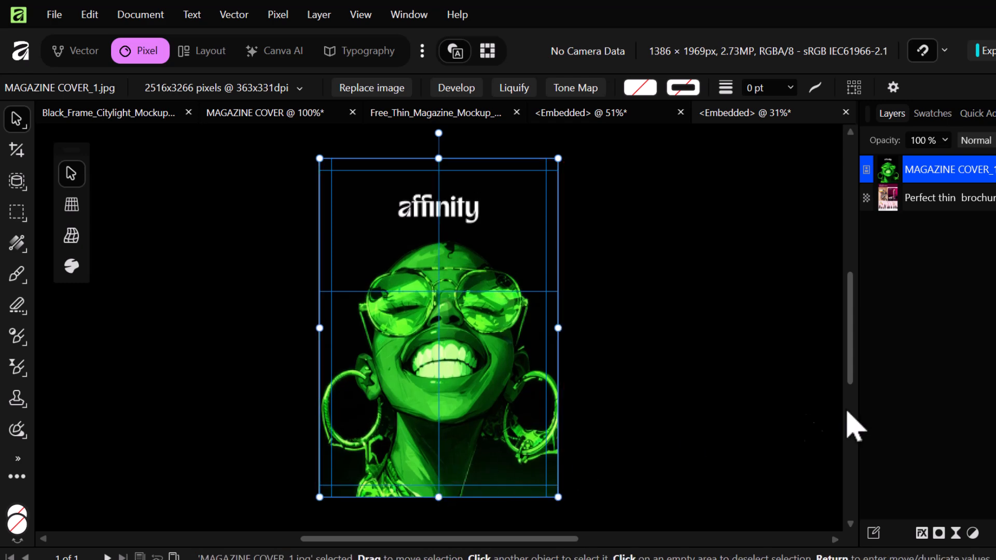
left_click(682, 280)
key("ctrl+s")
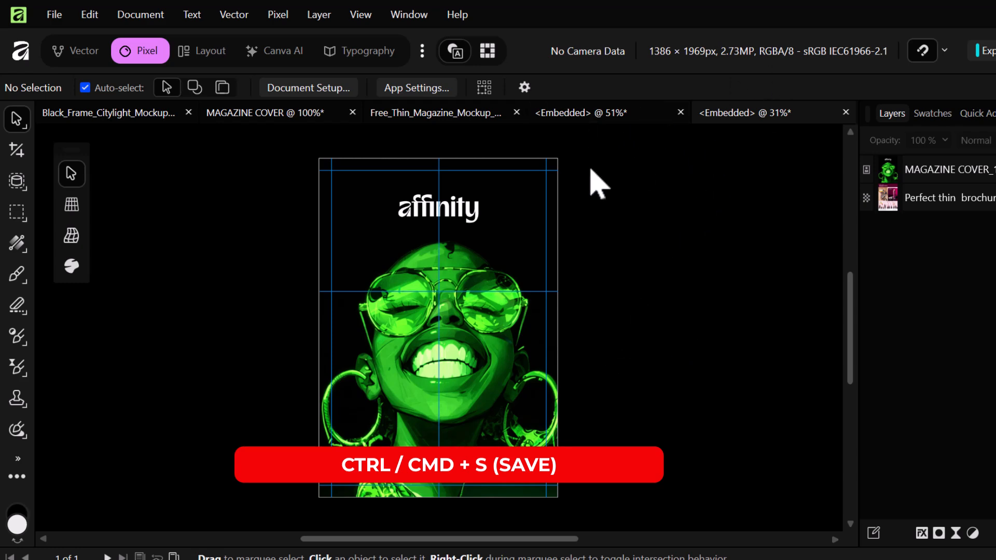
- Close the embedded page, return to Free_Thin_Magazine_Mockup_3, and select the Left page layer
left_click(845, 114)
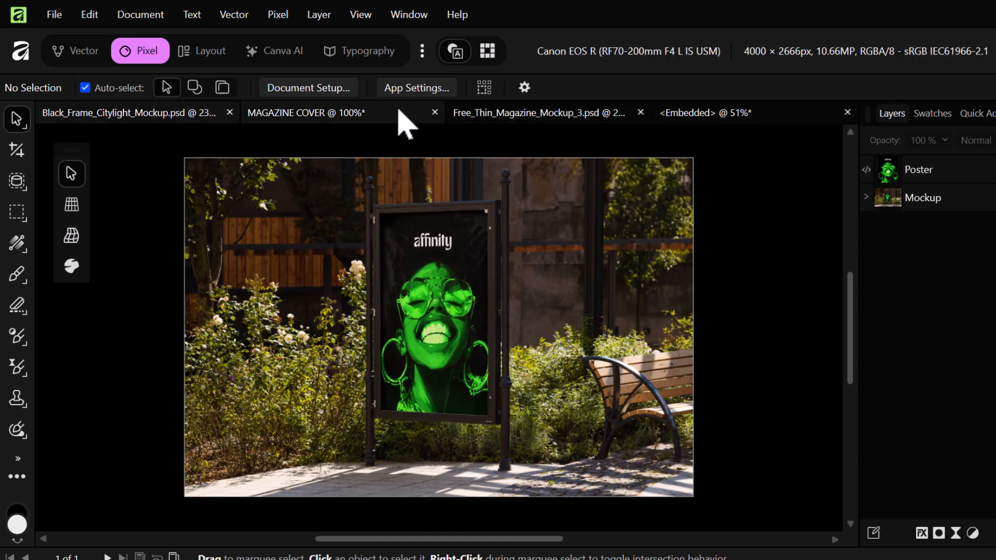
left_click(510, 118)
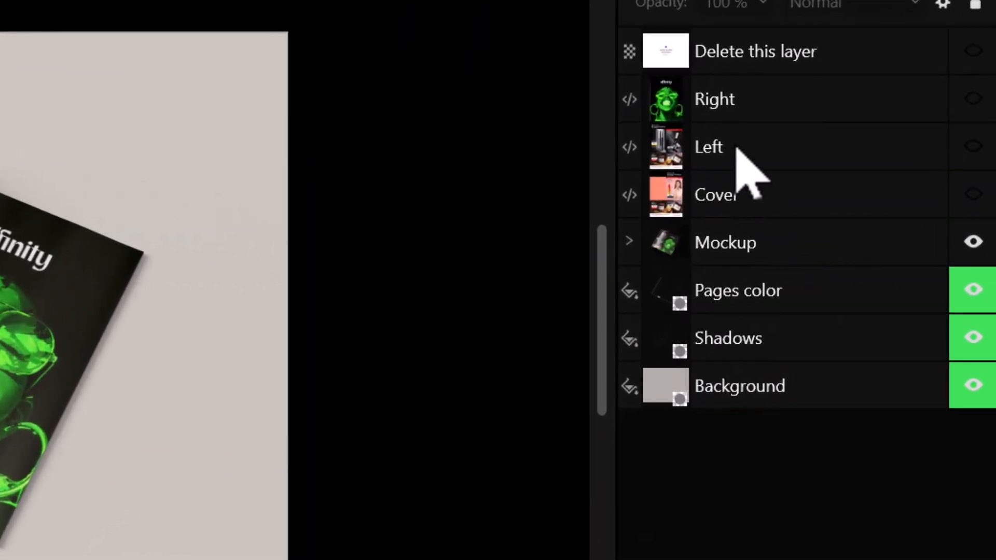
left_click(854, 209)
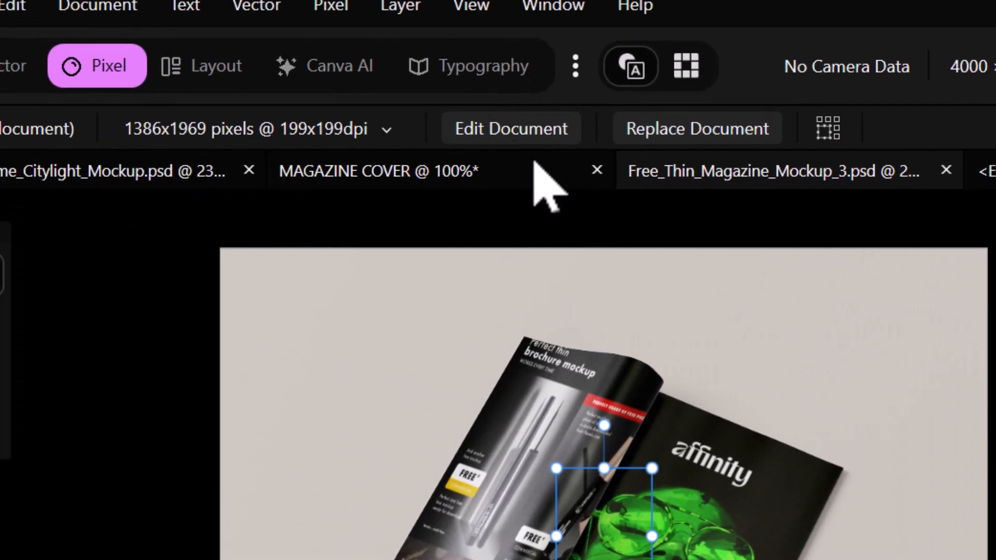
- Open the Left page's embedded document and drop MAGAZINE COVER_3 onto it
left_click(519, 131)
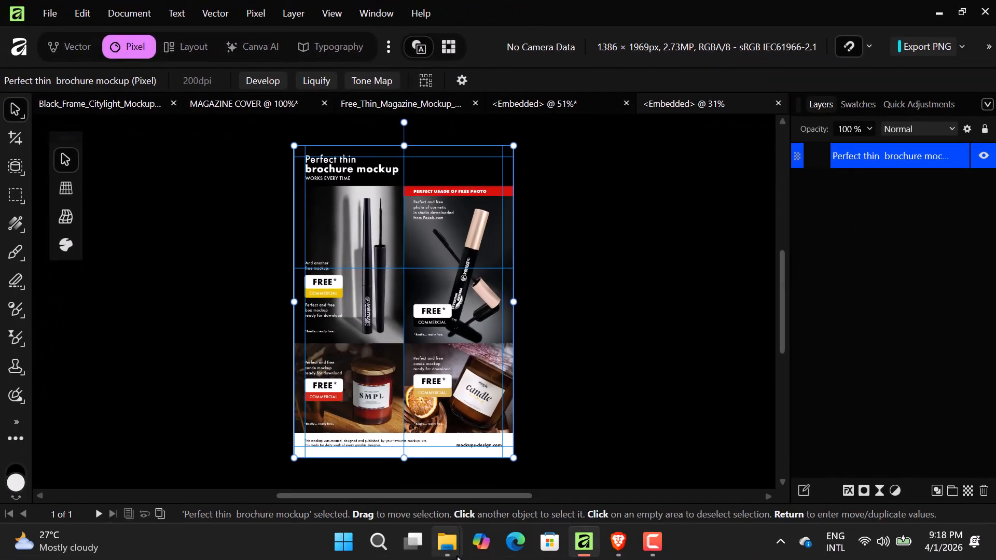
mouse_move(447, 542)
left_click(511, 478)
left_click_drag(614, 314, 294, 280)
- Fit the image to the page bottom, close the embedded page, and select the Cover layer
left_click_drag(409, 245, 414, 283)
left_click_drag(403, 442, 404, 456)
left_click(560, 363)
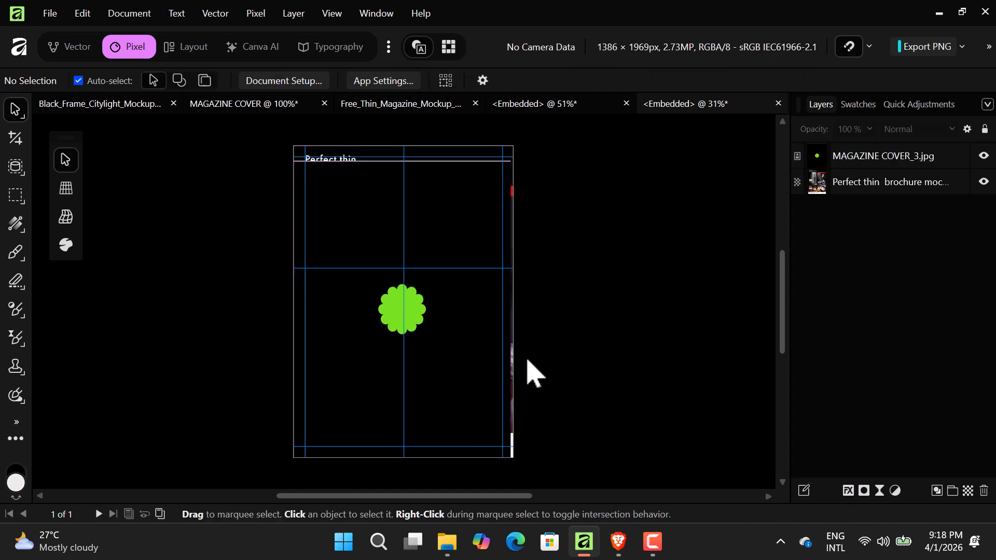
left_click(778, 103)
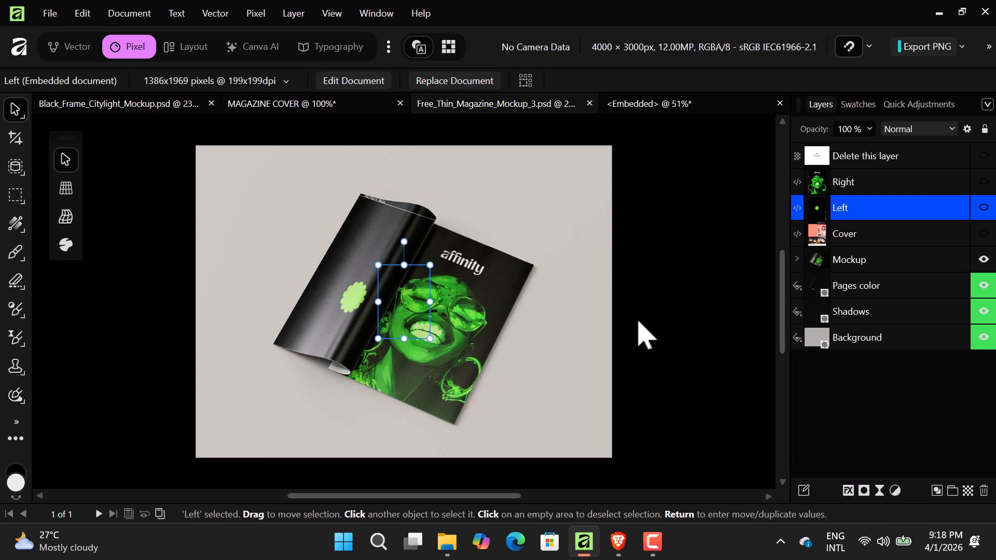
left_click(846, 238)
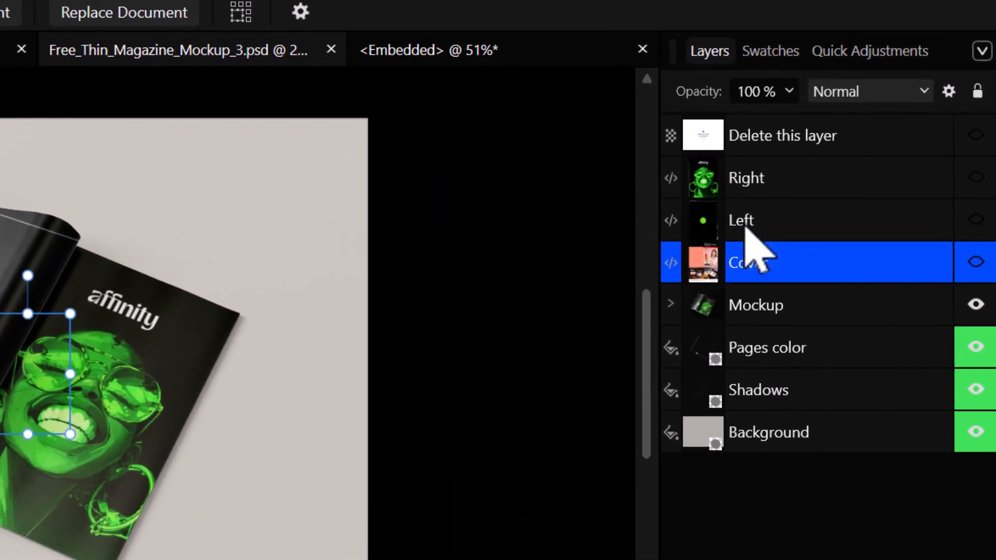
- Reopen the Left page, stretch the green-flower image to the right and top edges, and save
left_click(747, 228)
left_click(330, 79)
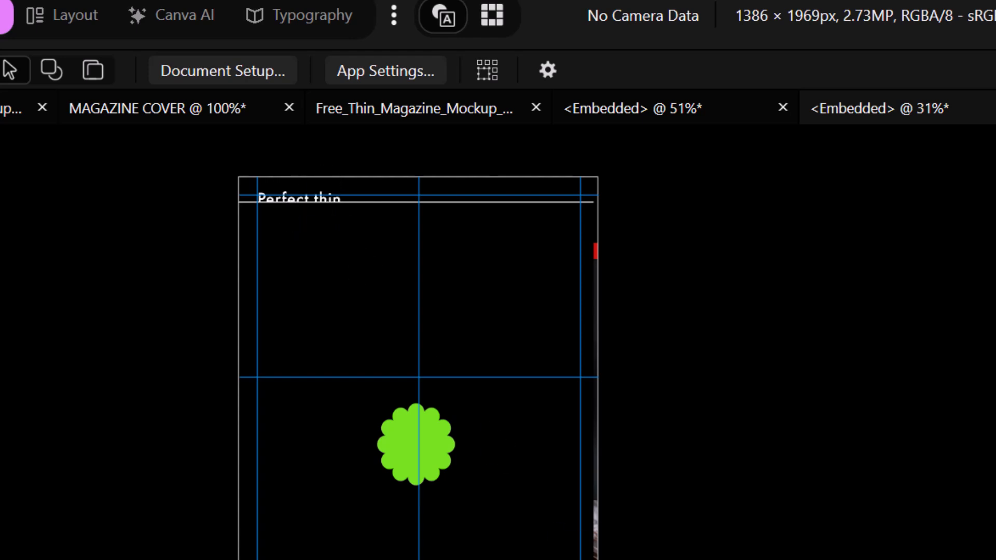
left_click(417, 444)
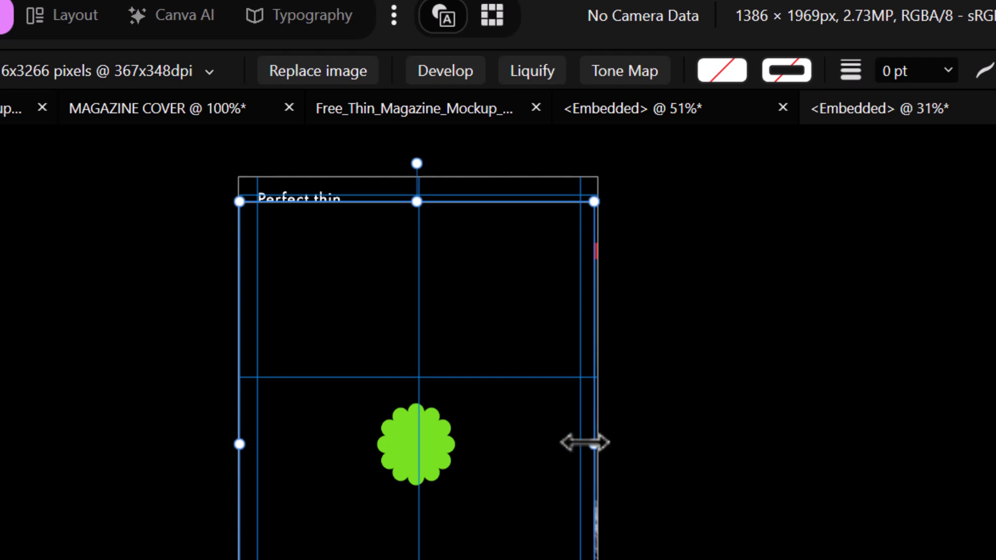
left_click_drag(597, 449, 600, 445)
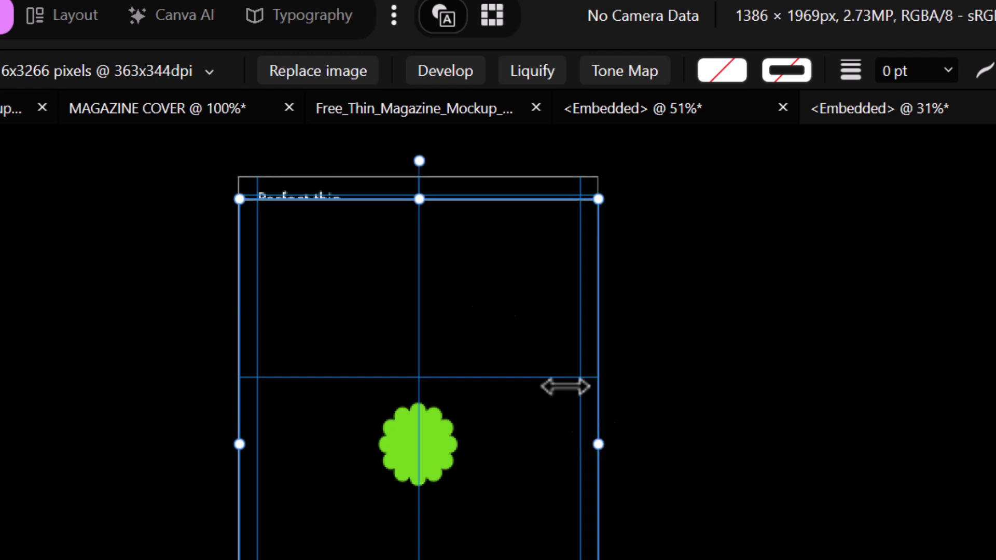
left_click_drag(412, 203, 411, 172)
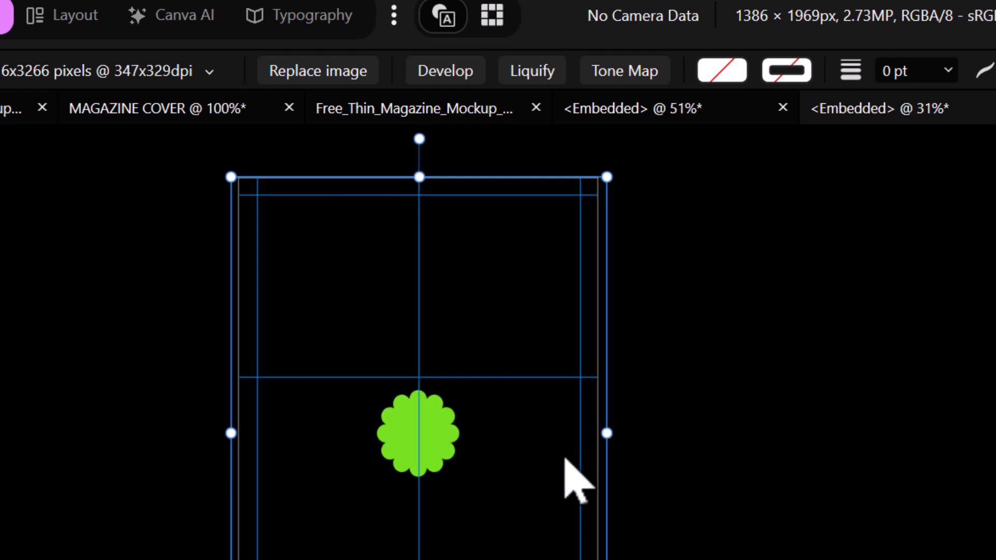
key("Up")
key("Up")
key("Up")
key("Up")
key("Up")
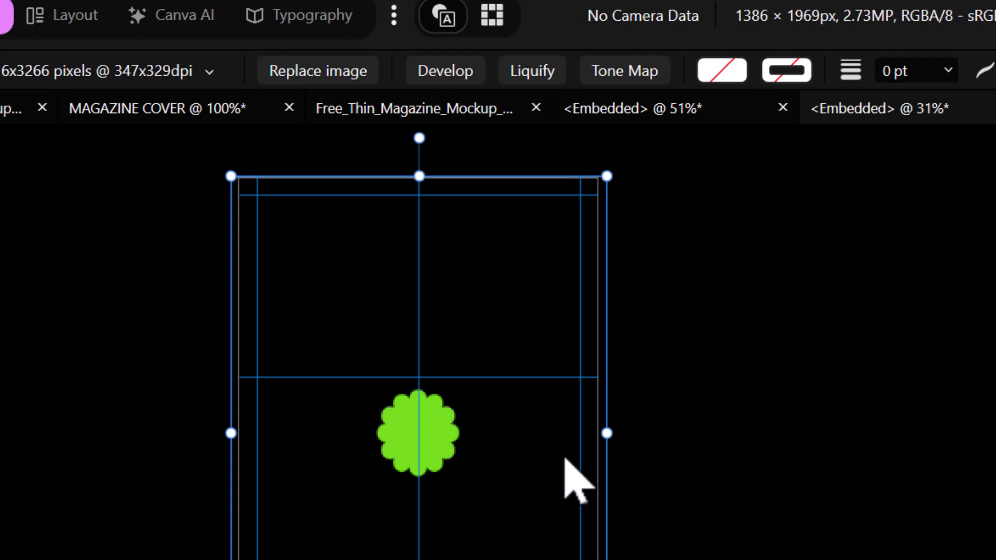
left_click(748, 518)
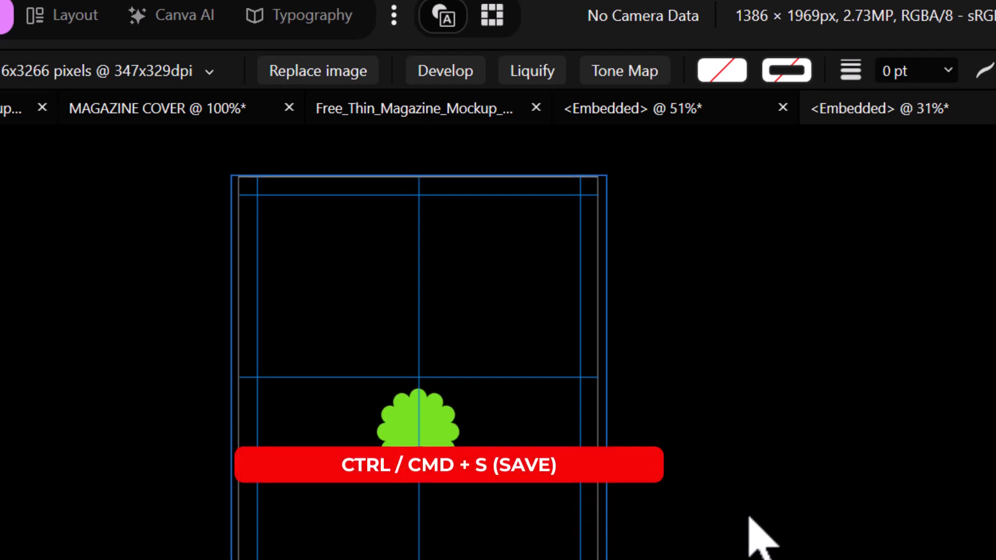
key("ctrl+s")
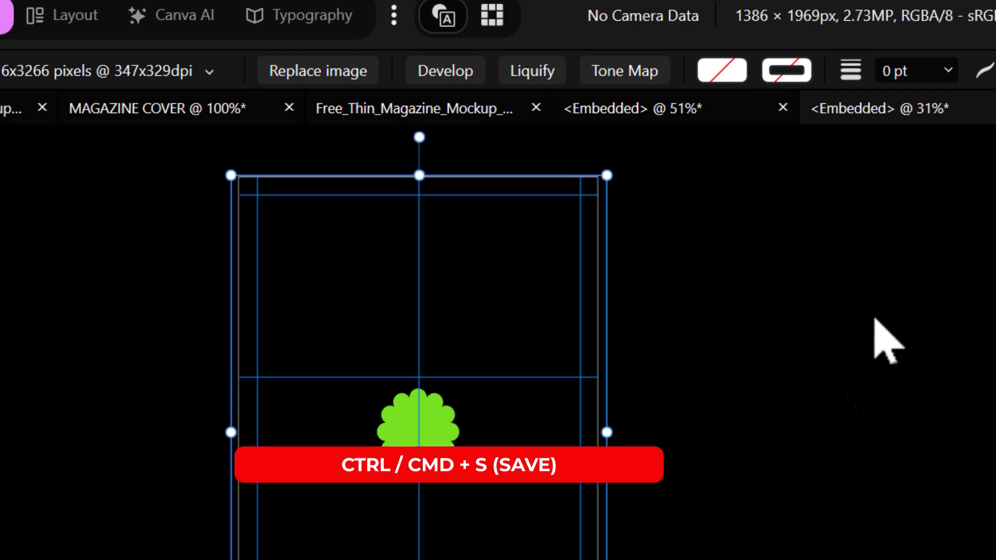
- Close the embedded page and open the magazine mockup's Cover placeholder for editing
left_click(995, 108)
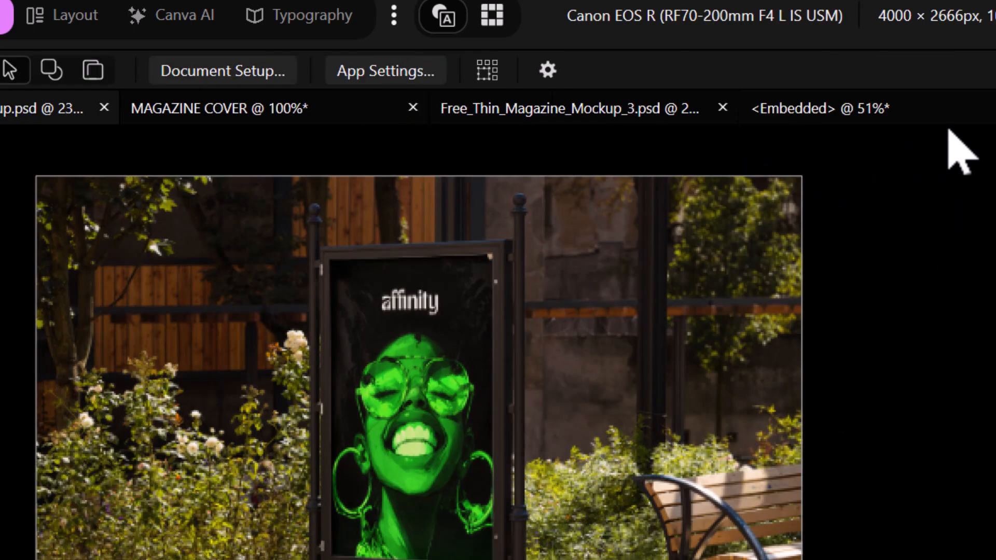
left_click(535, 122)
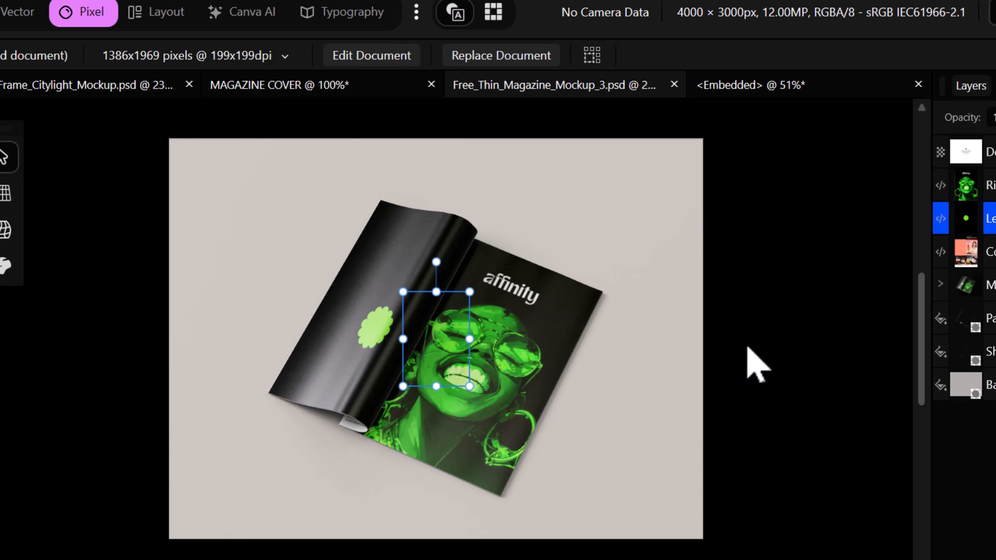
left_click(804, 363)
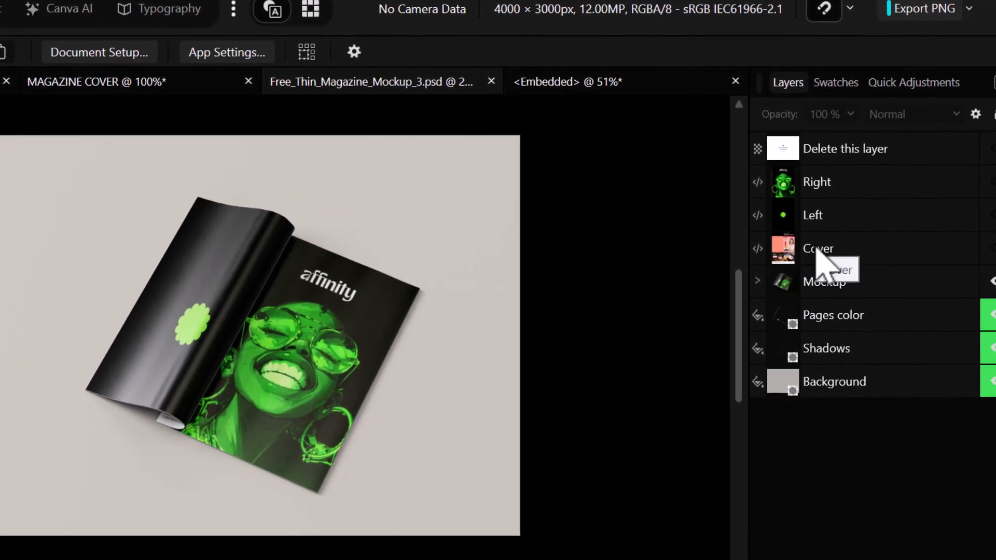
left_click(782, 251)
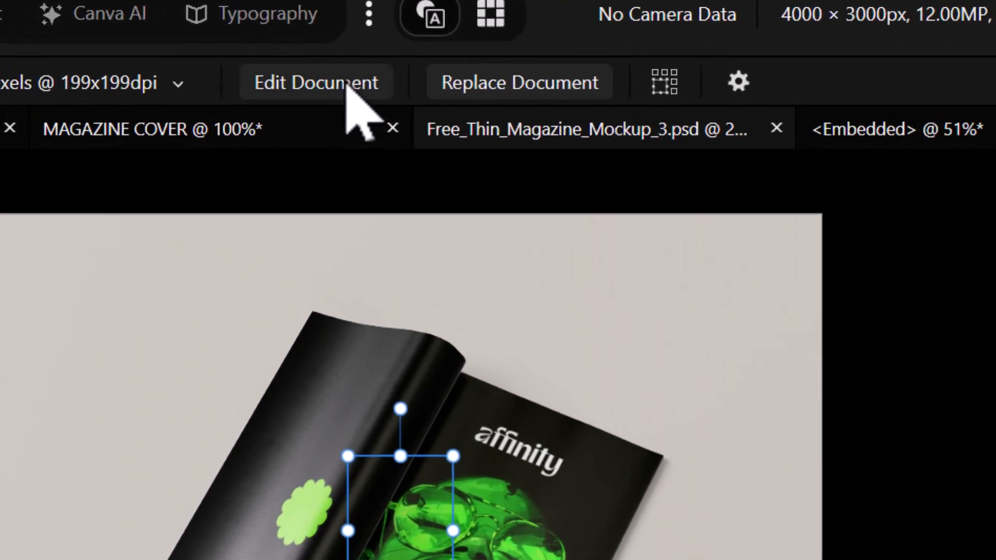
left_click(347, 89)
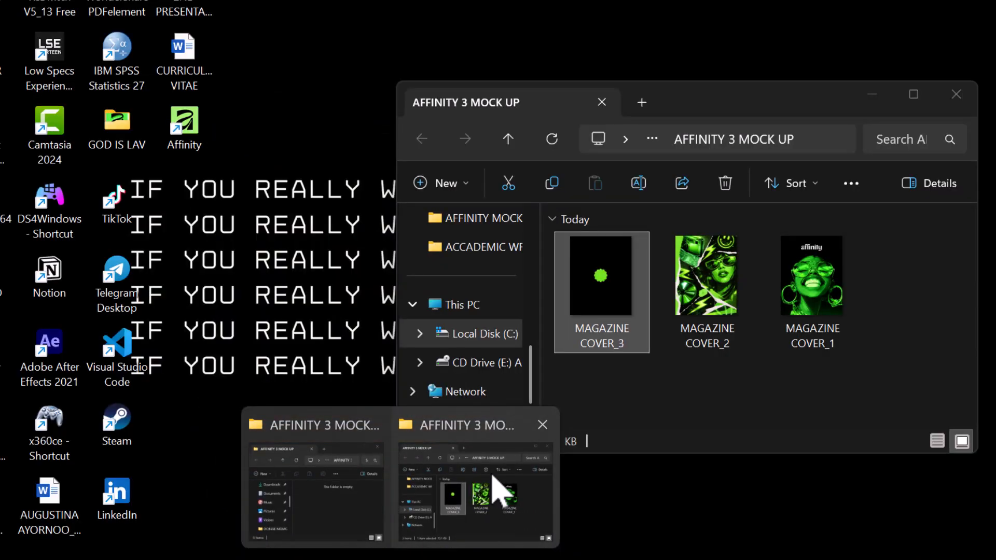
- Place MAGAZINE COVER_2 into the placeholder, fit it to the page, then close it
left_click(493, 489)
left_click_drag(707, 275, 344, 329)
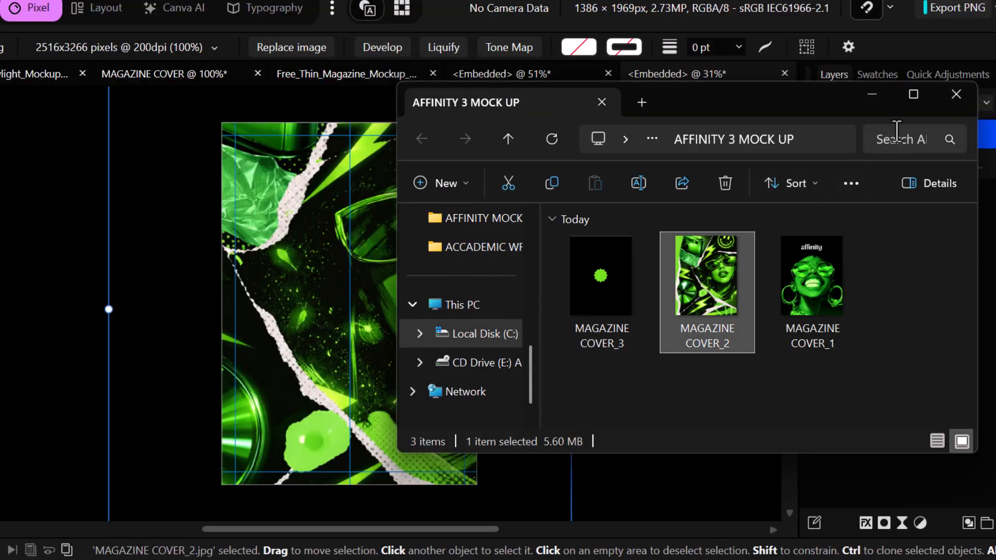
left_click(881, 104)
left_click_drag(102, 312, 216, 310)
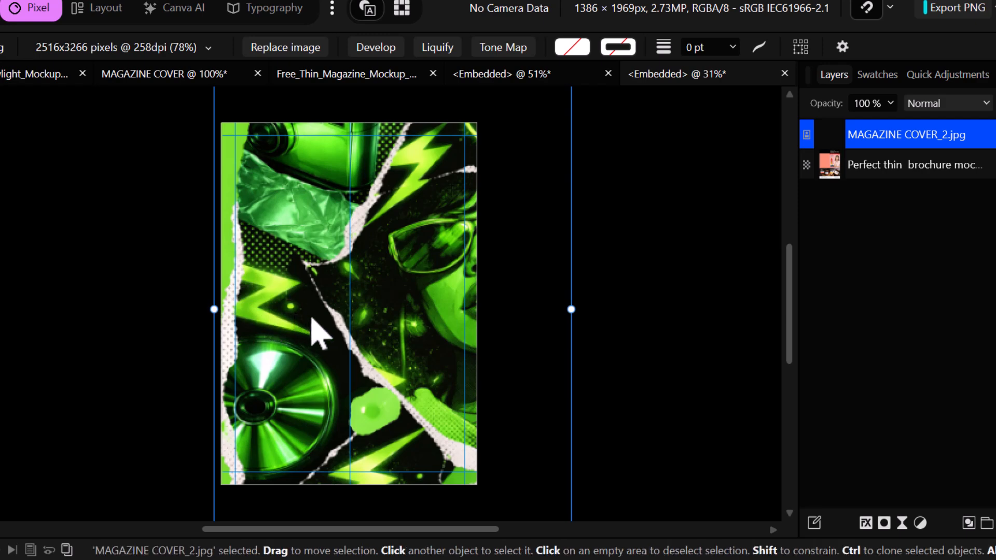
left_click_drag(356, 326, 318, 331)
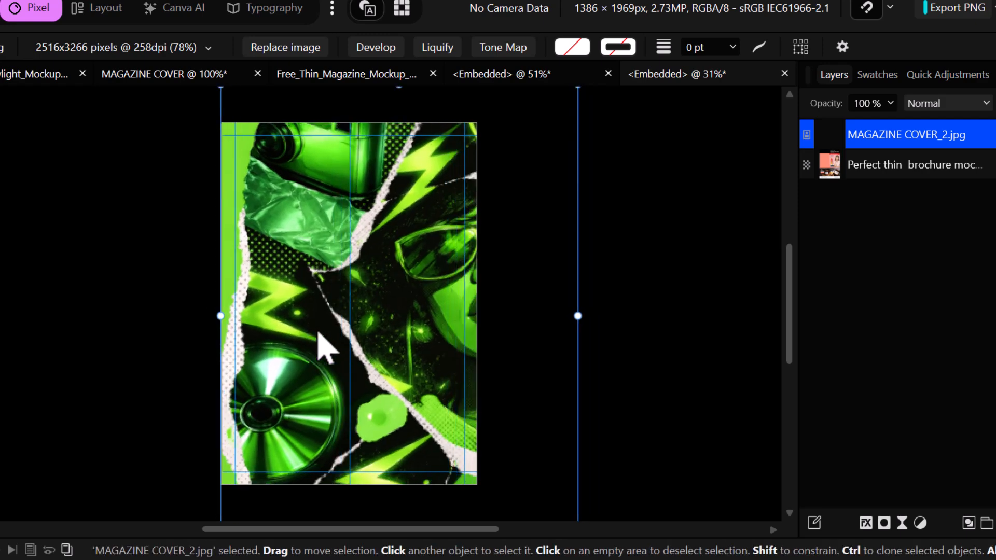
left_click(652, 269)
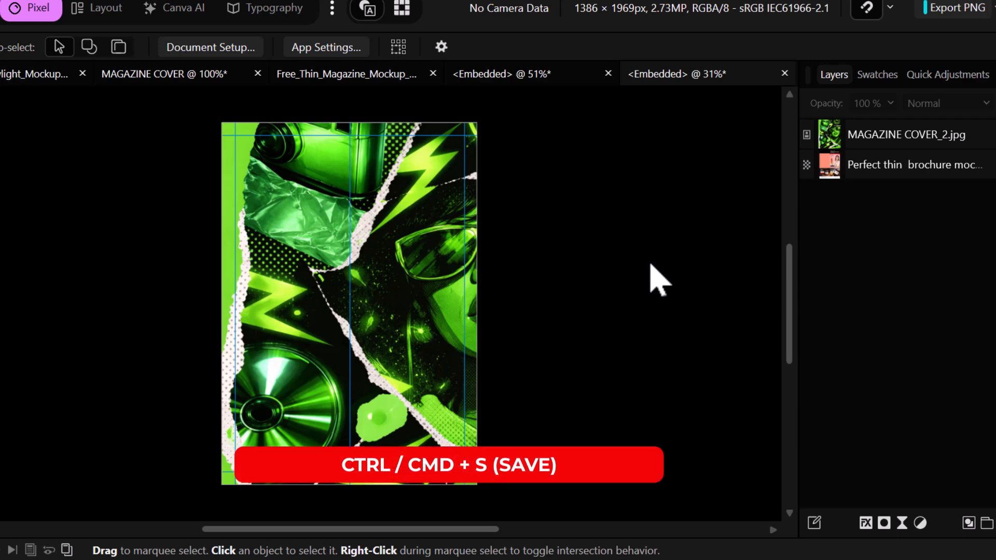
left_click(785, 74)
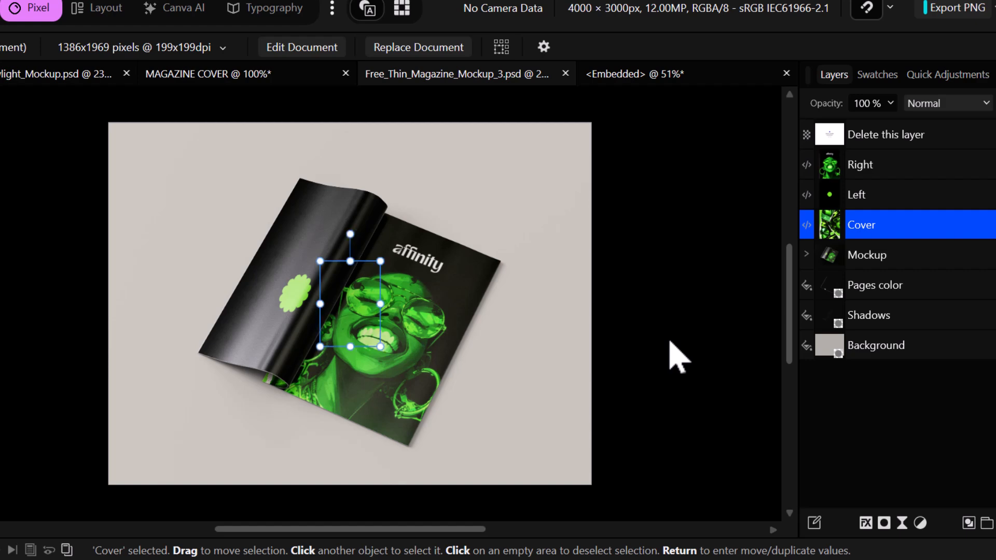
- Fill the mockup's Background layer with the cover's green (RGB 72, 196, 55) using the eyedropper
left_click(670, 342)
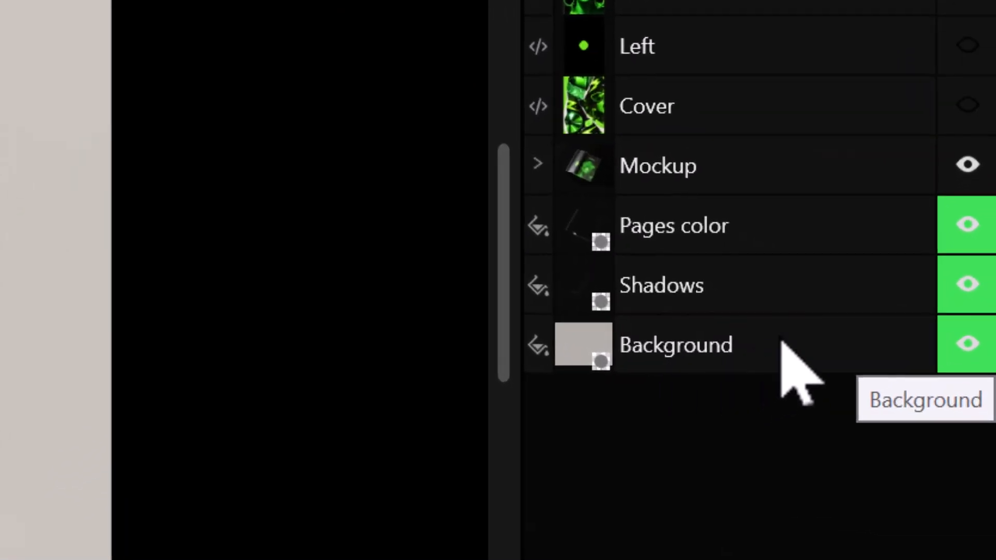
left_click(782, 344)
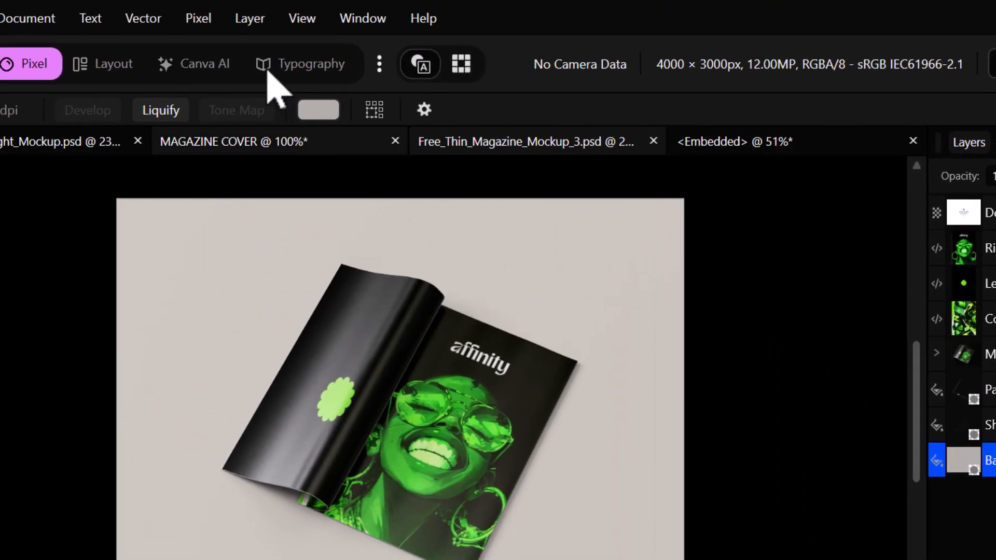
left_click(318, 109)
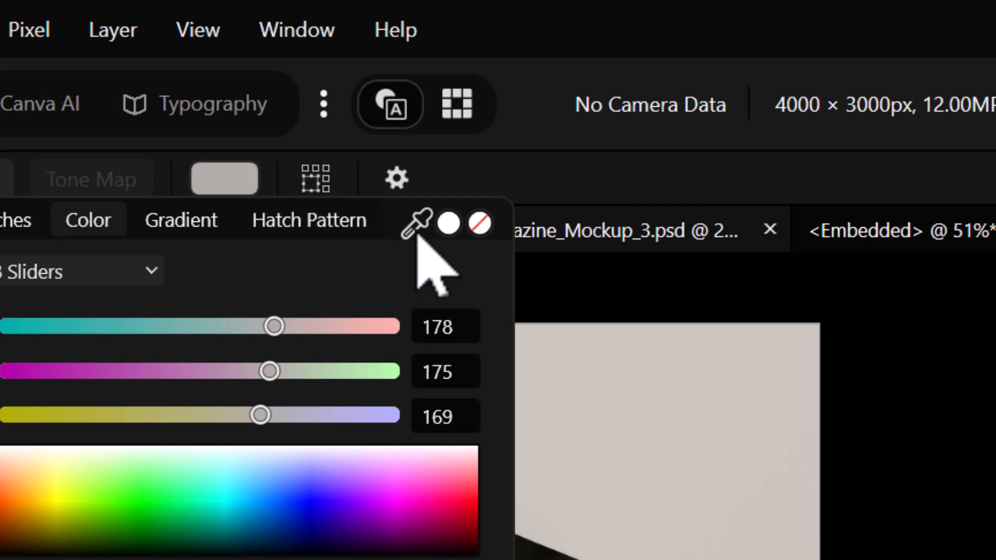
left_click(417, 225)
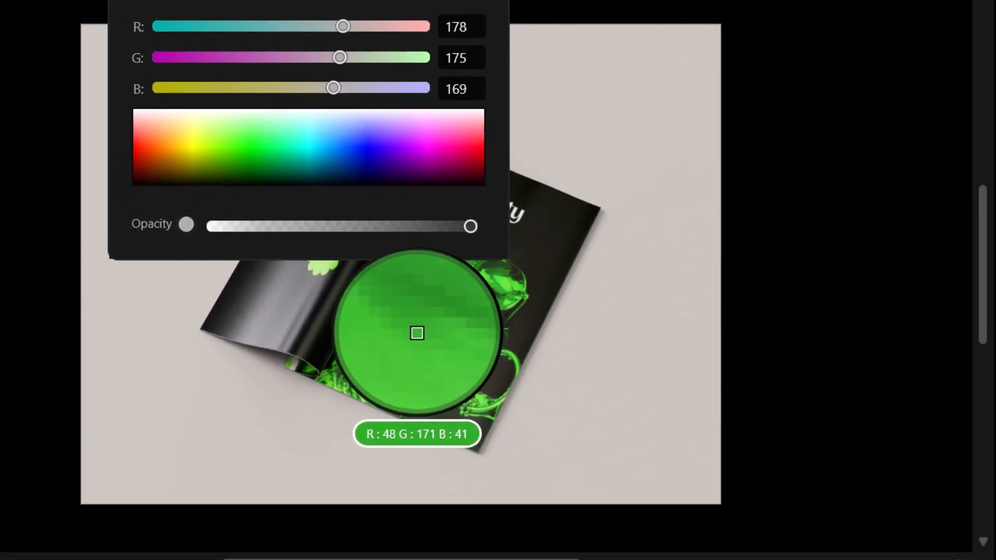
left_click(418, 336)
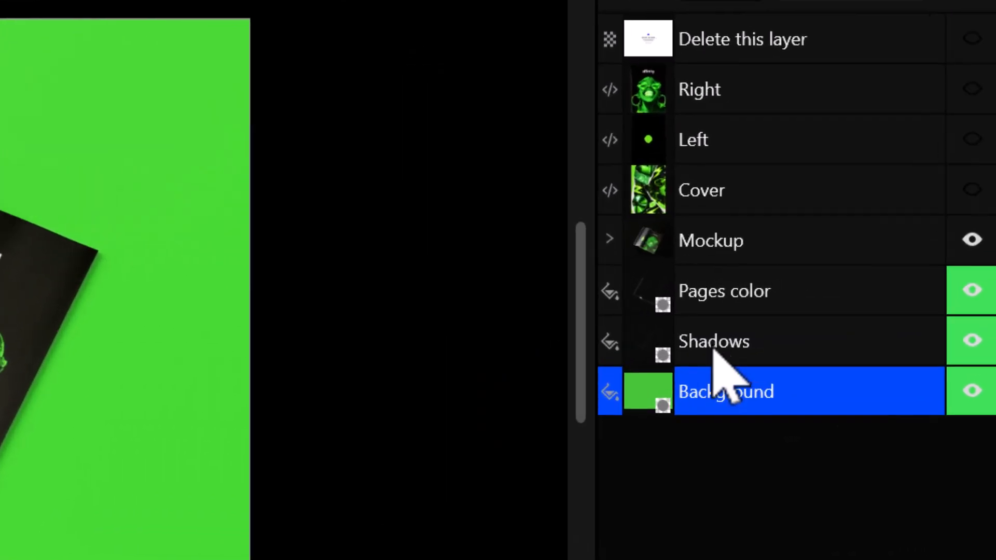
left_click(697, 346)
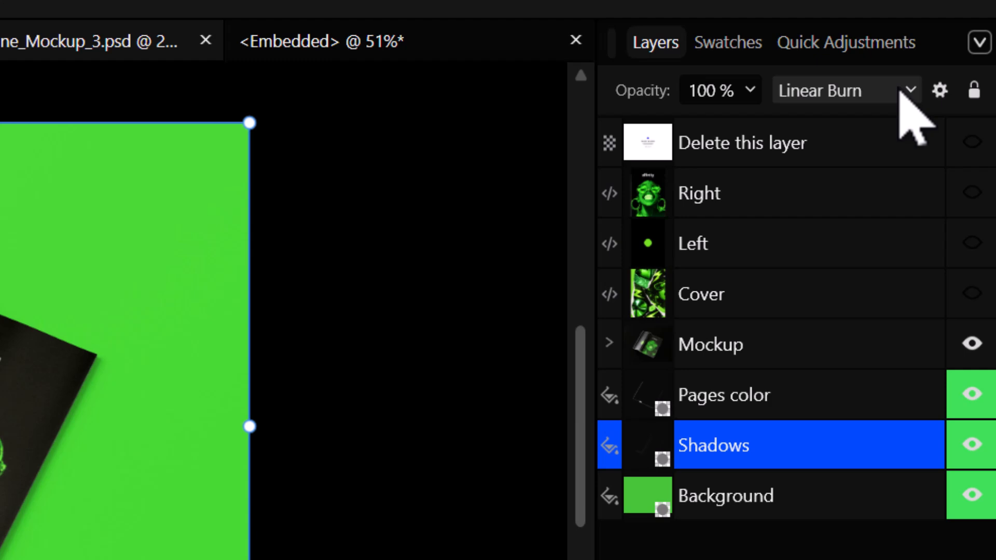
left_click(905, 90)
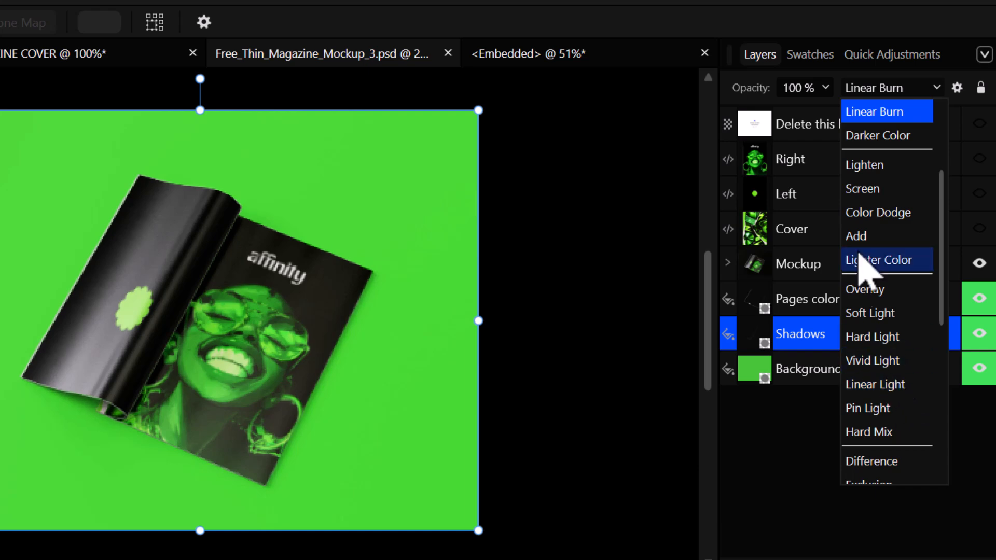
scroll(882, 244, "up", 2)
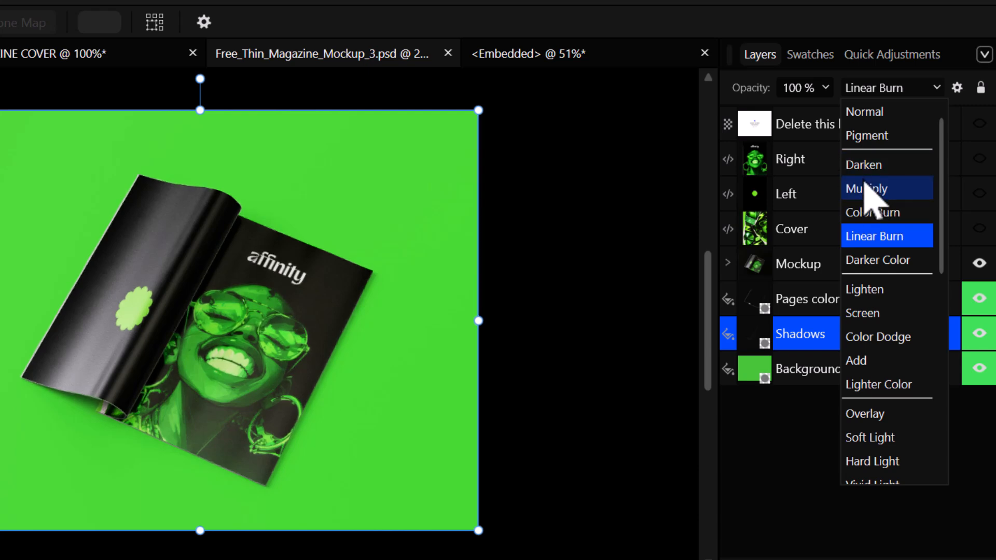
left_click(800, 493)
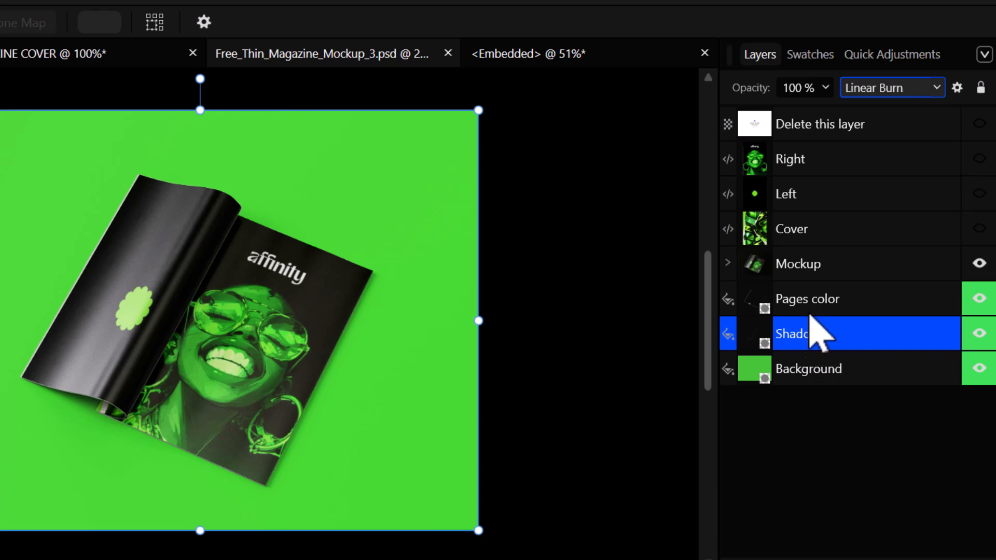
left_click(569, 248)
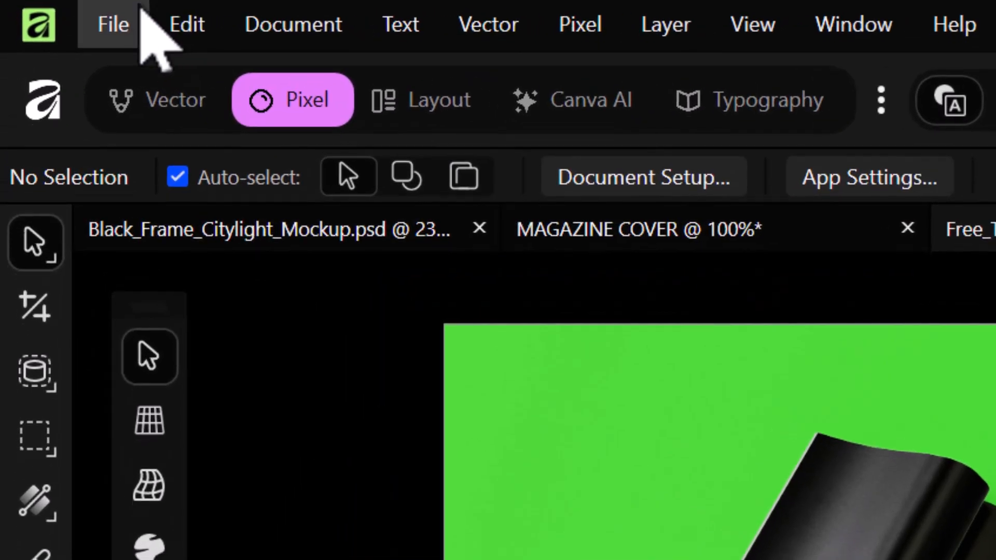
- Export the mockup as a best-quality JPEG, Free_Thin_Magazine_Mockup_3, into AFFINITY 3 MOCK UP
left_click(101, 26)
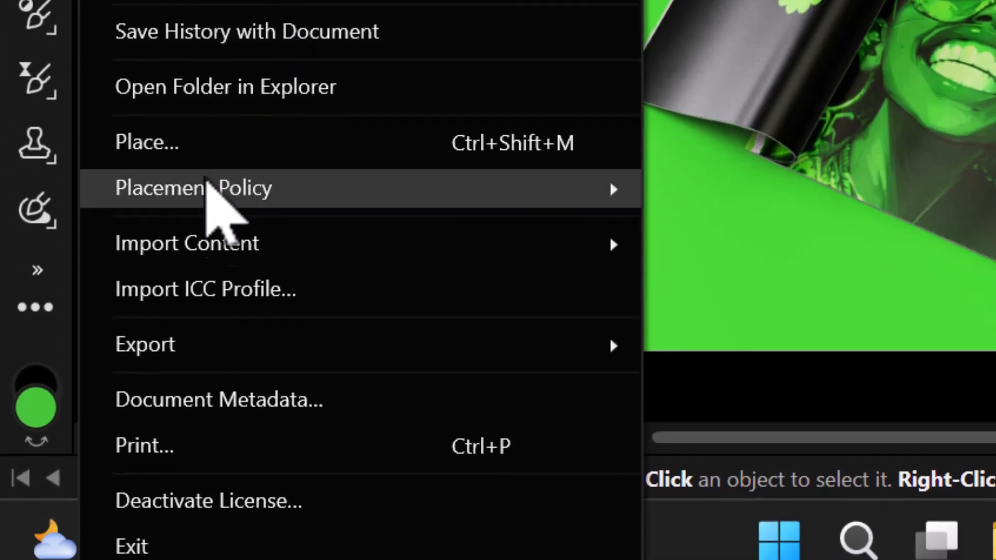
mouse_move(223, 345)
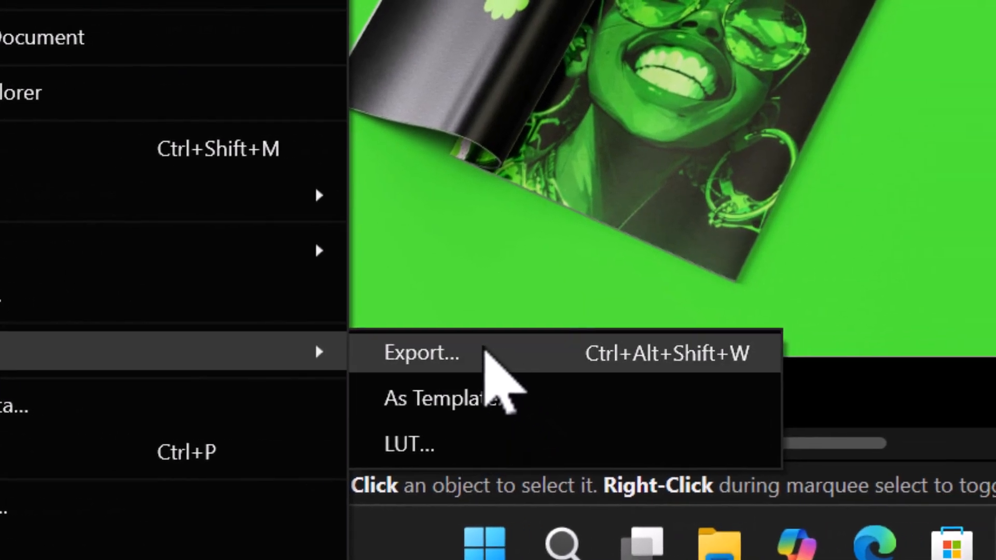
left_click(485, 352)
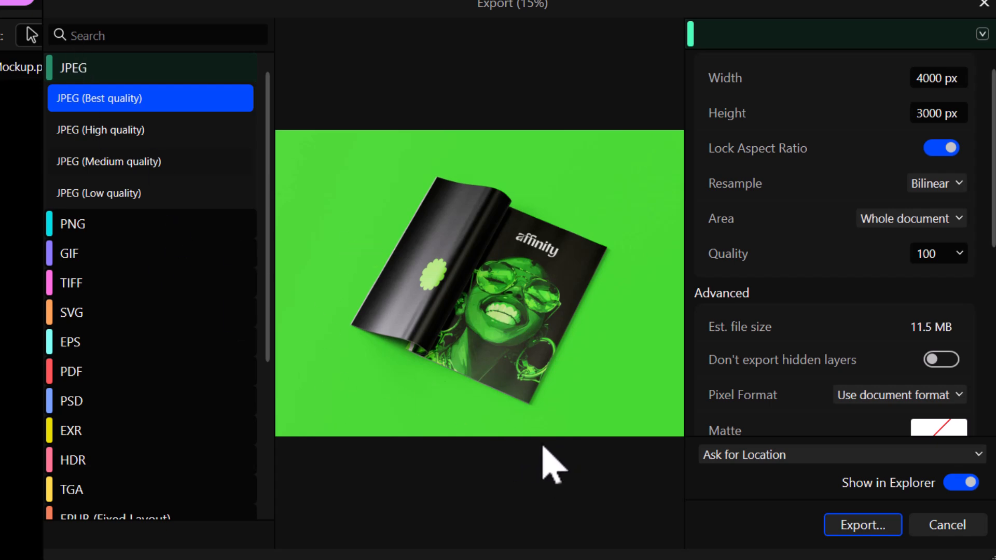
left_click(865, 524)
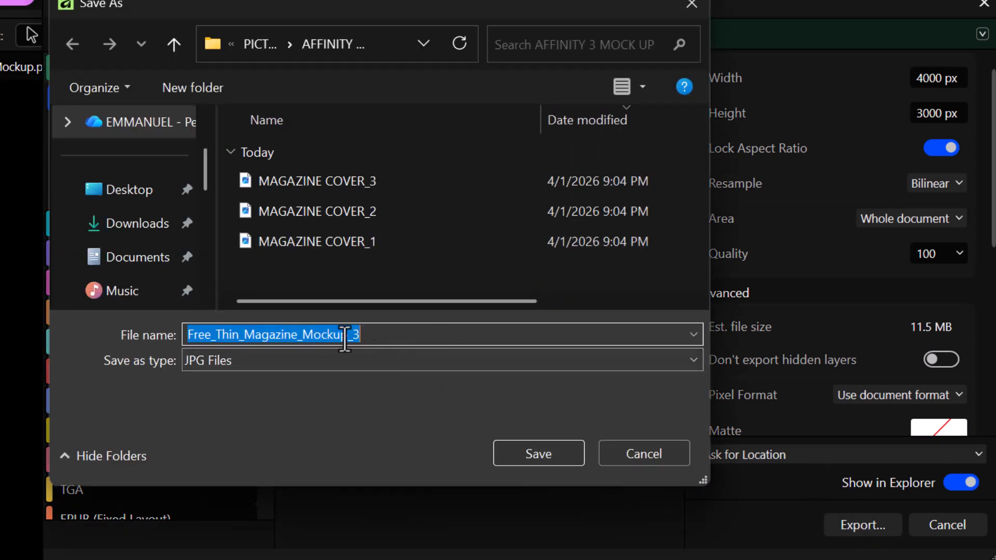
left_click(554, 455)
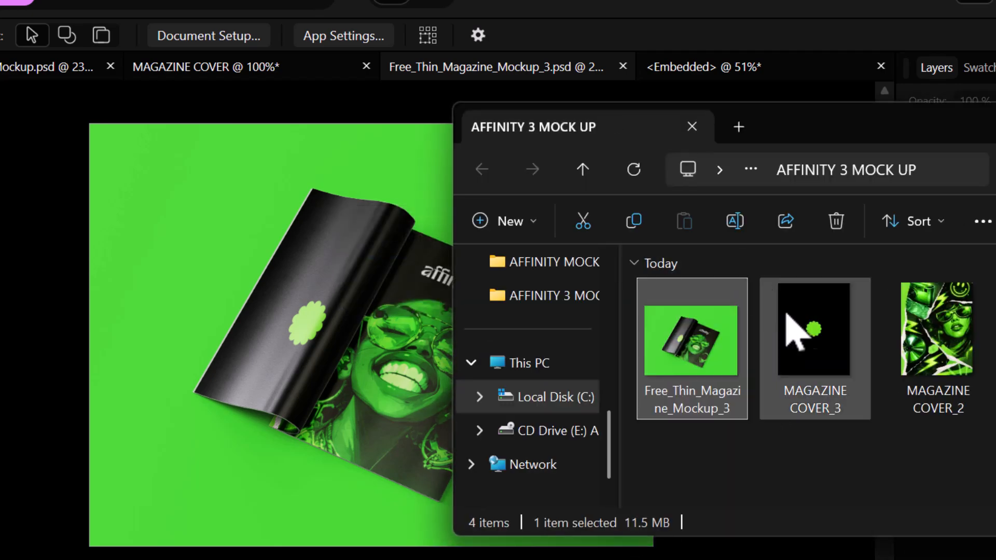
- Preview Free_Thin_Magazine_Mockup_3.jpg in Photos, then close Photos and minimise the folder window
double_click(684, 352)
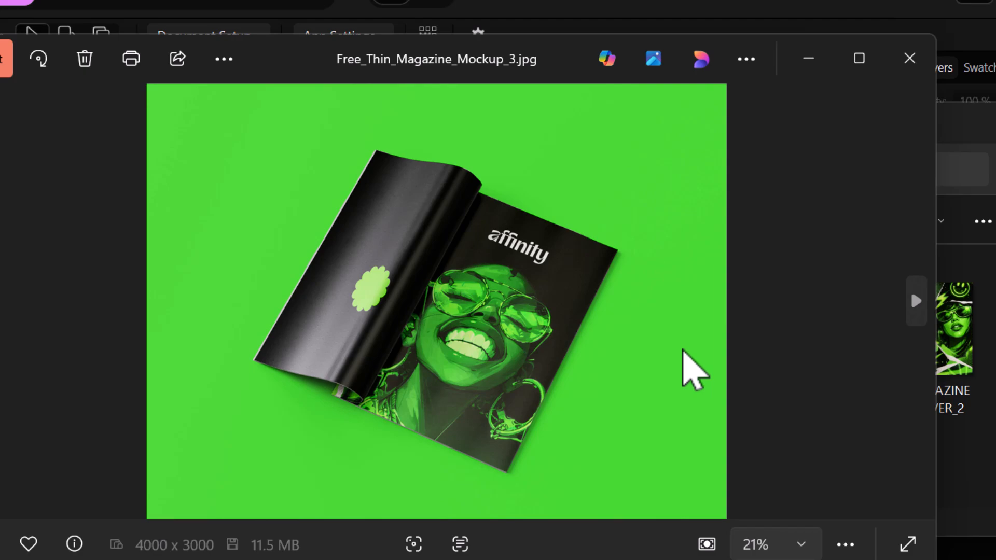
left_click(910, 61)
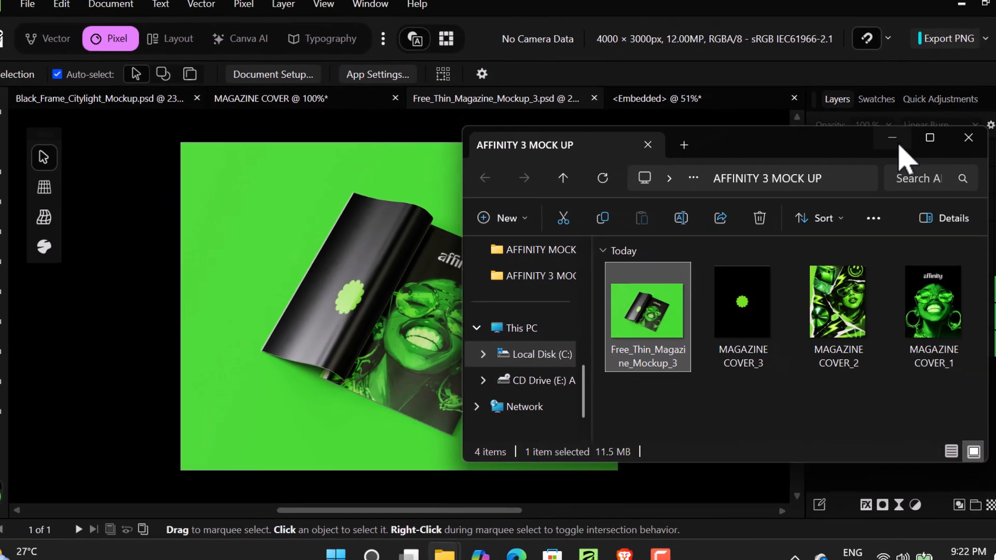
left_click(991, 120)
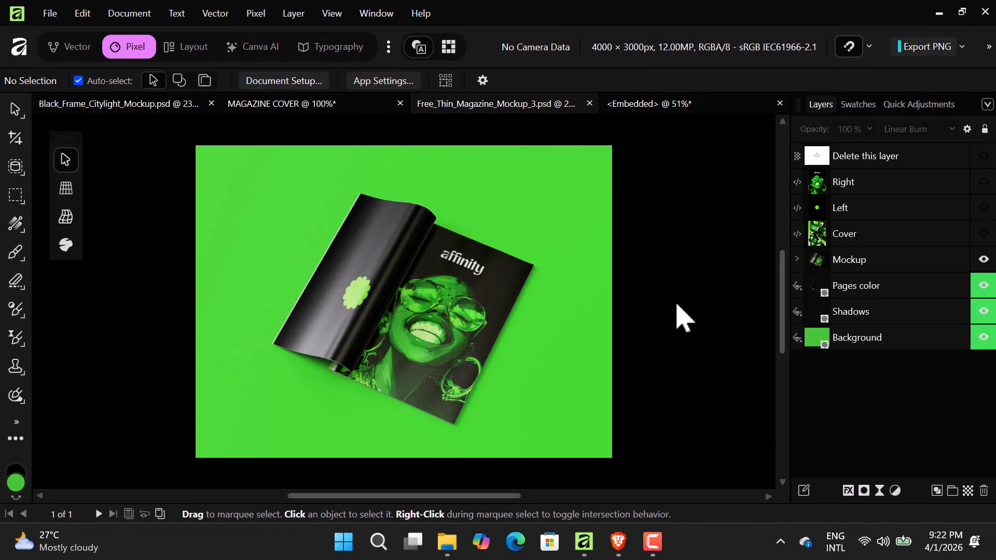